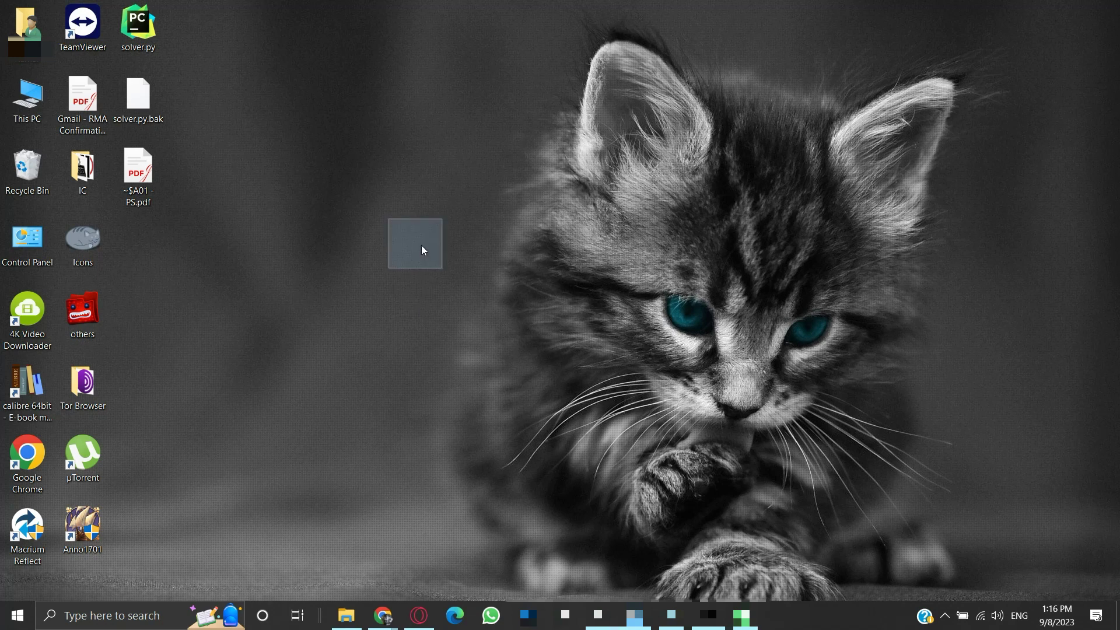
Check the invisible folder, then locate row 255's &nbsp; entry in the Code page 437 table
double_click(423, 247)
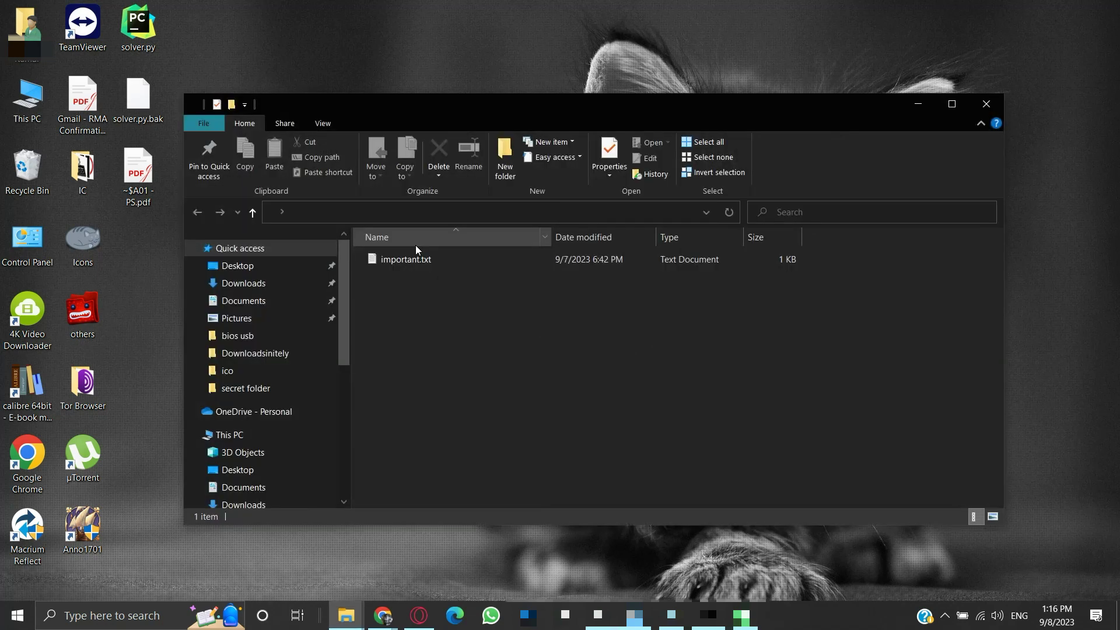
click(976, 103)
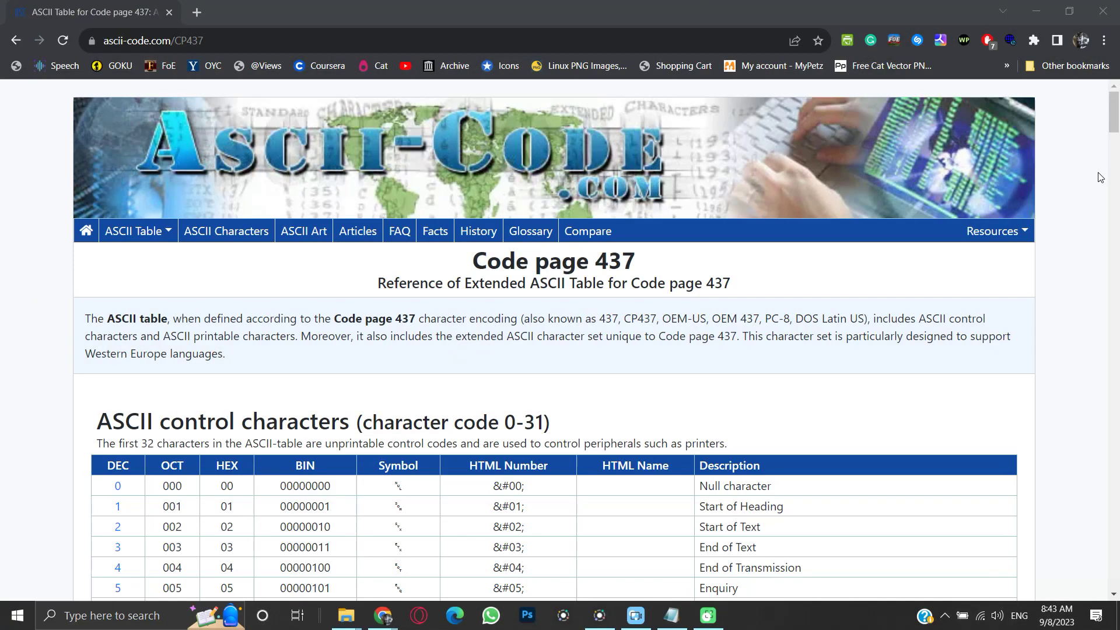
scroll(1100, 177, down, 6)
drag(1114, 158, 1115, 552)
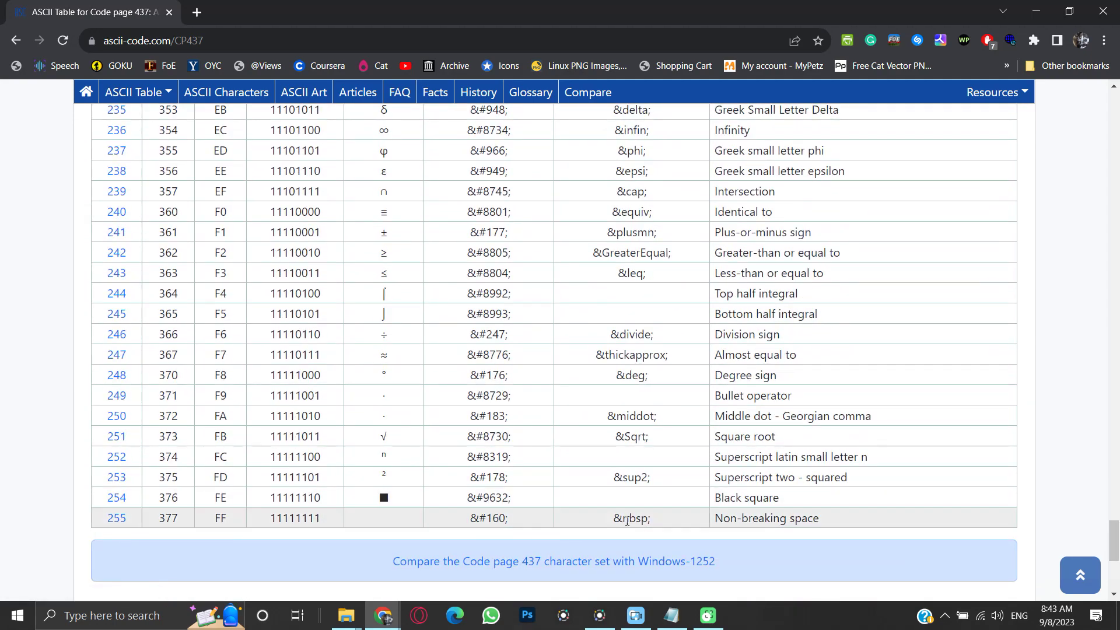
drag(612, 518, 652, 519)
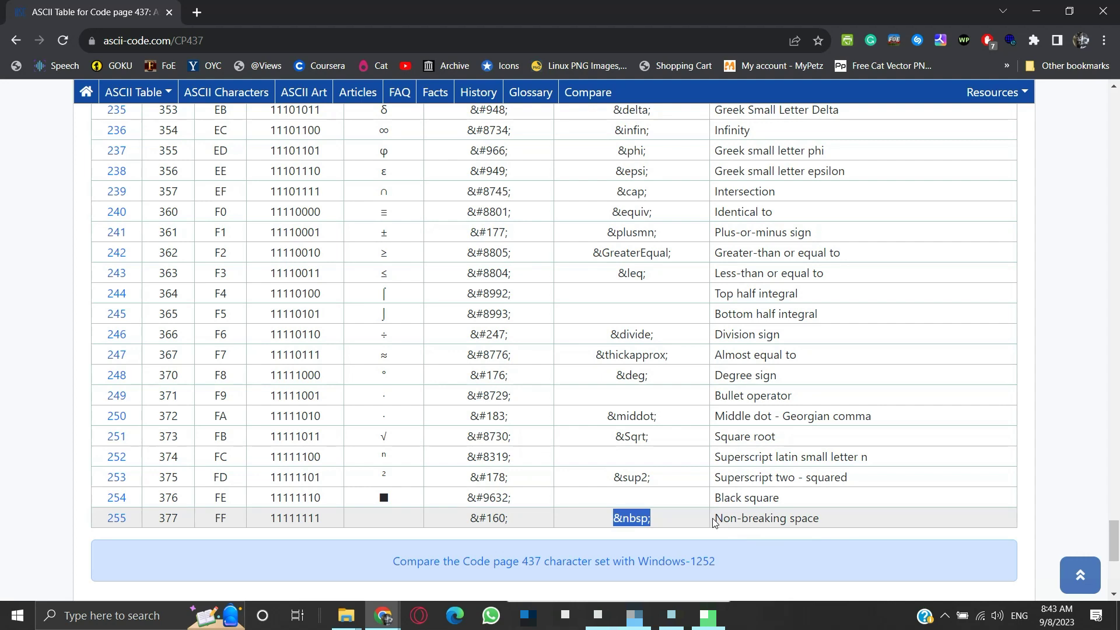
key(alt+Tab)
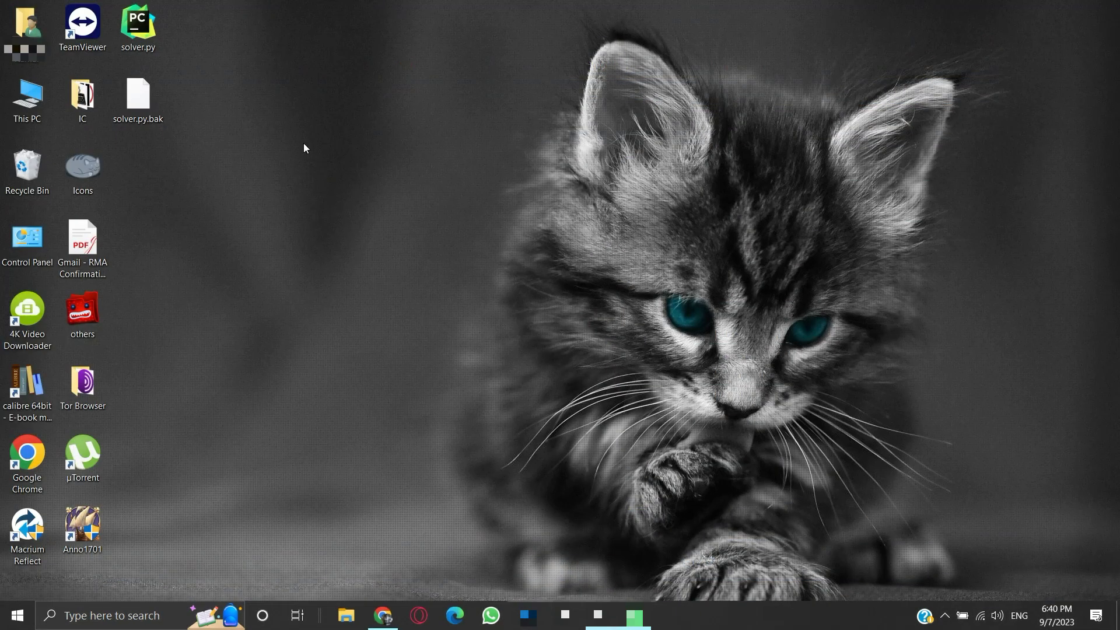
Create a new desktop folder and name it with the blank Alt+255 character
right_click(235, 101)
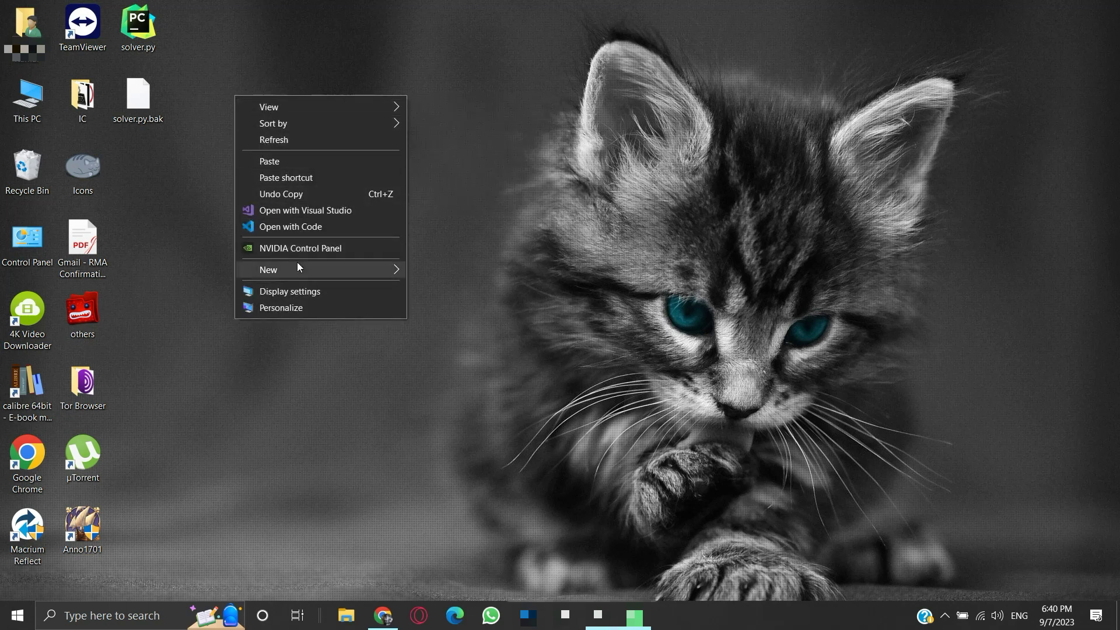
mouse_move(303, 267)
click(427, 272)
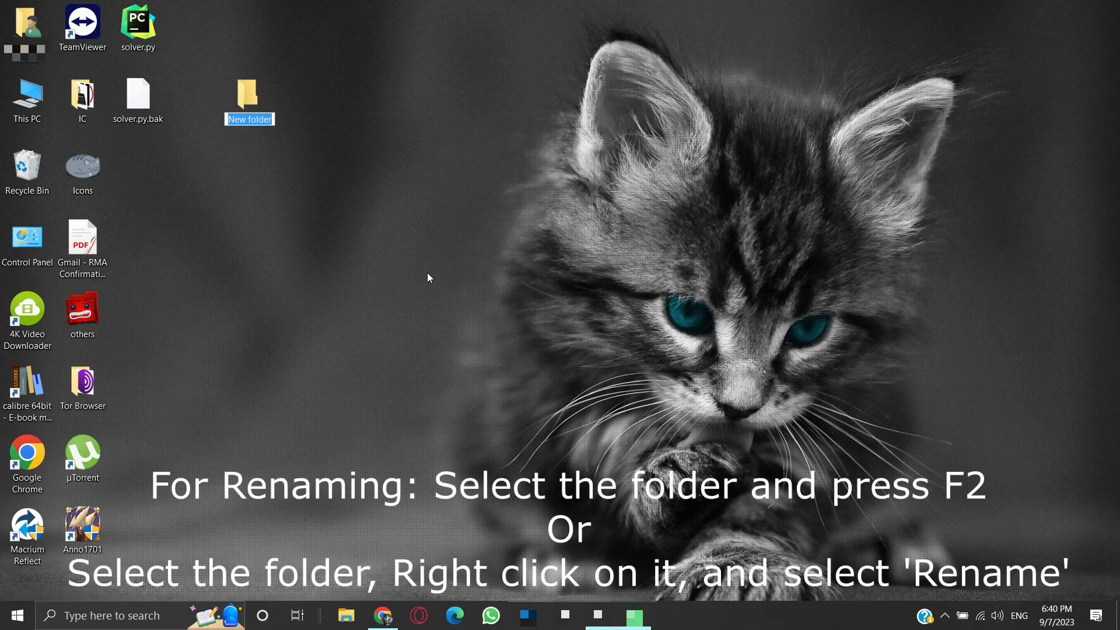
key(BackSpace)
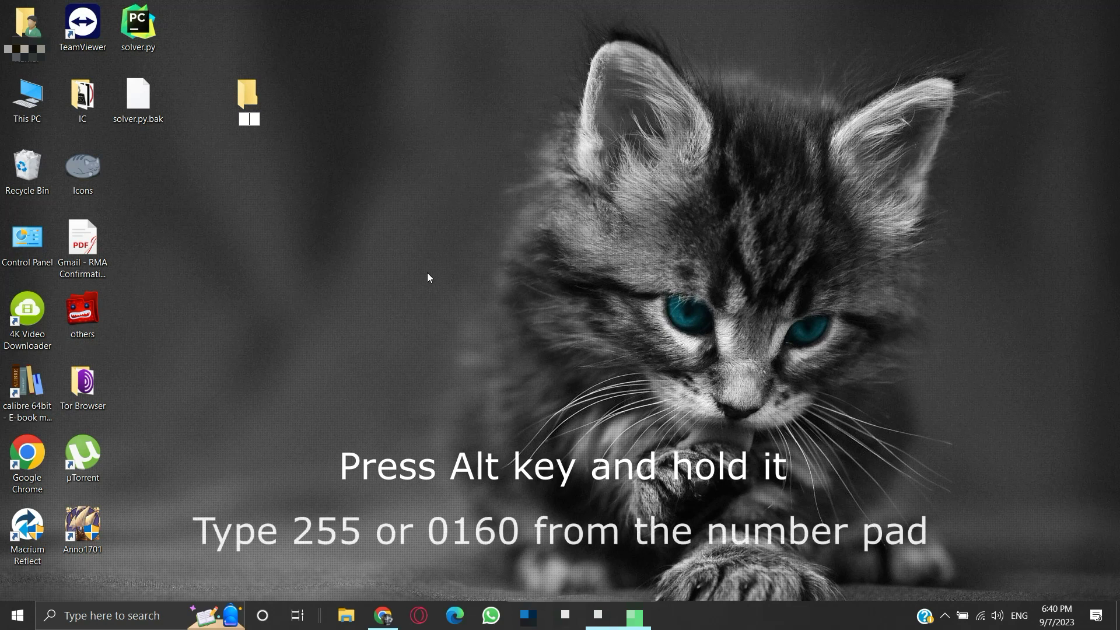
key(alt+KP_2)
key(alt+KP_5)
key(alt+KP_5)
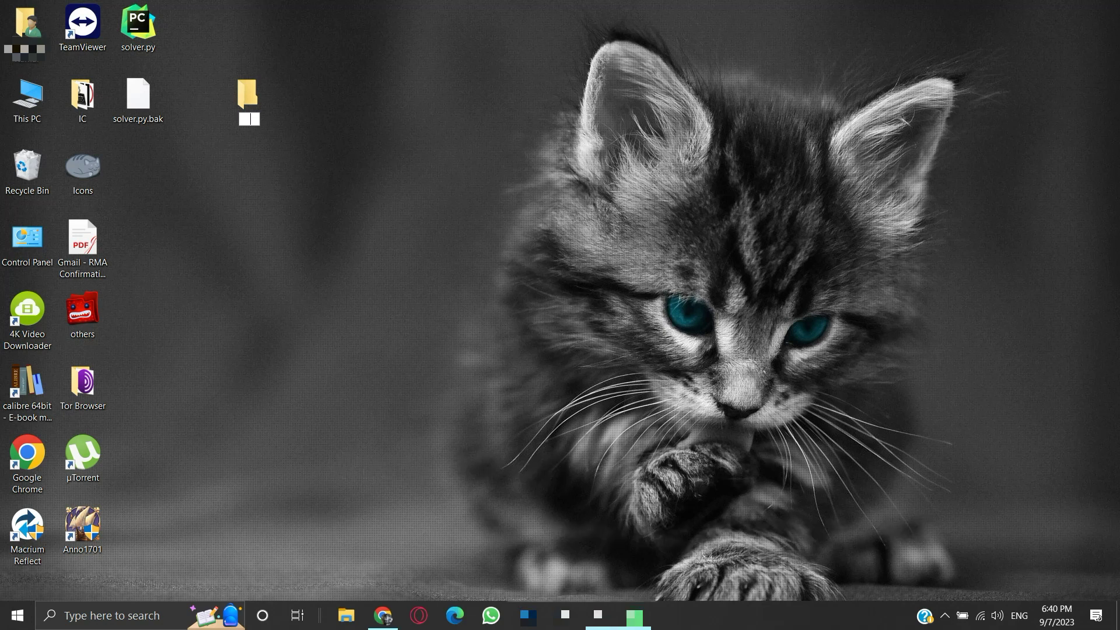
key(Return)
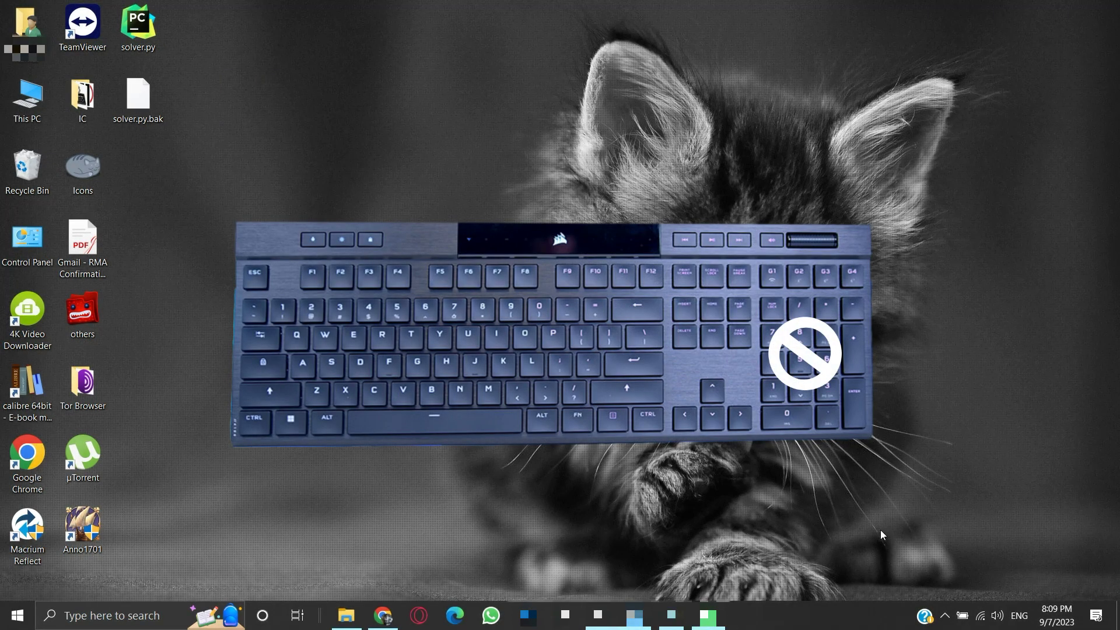
Search for 'keyboard' and launch the On-Screen Keyboard
click(126, 617)
text(keyboard)
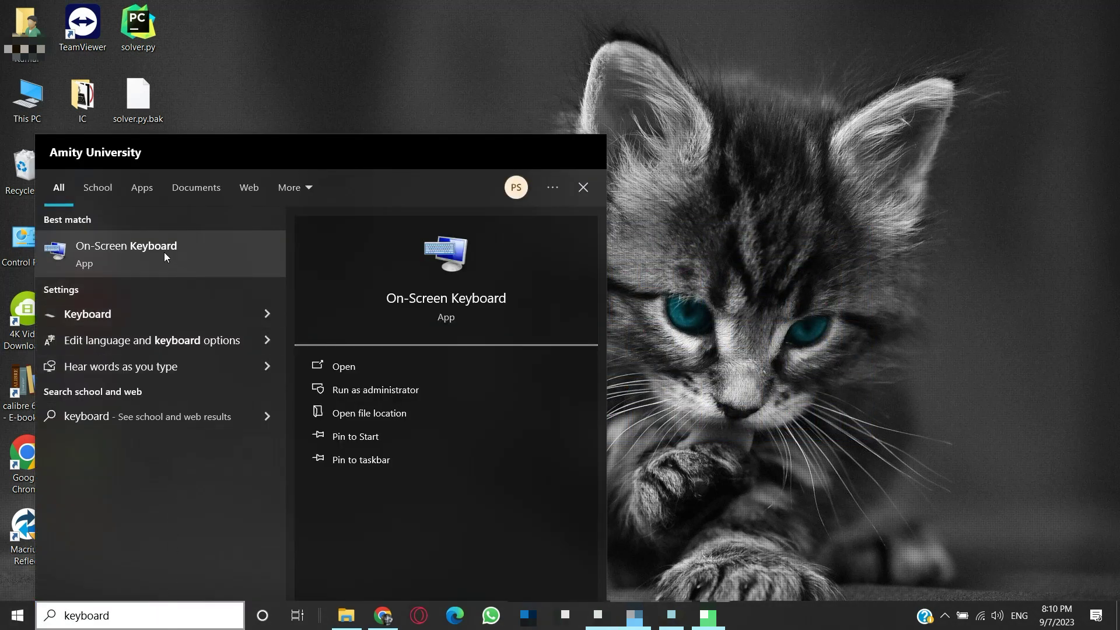
click(207, 262)
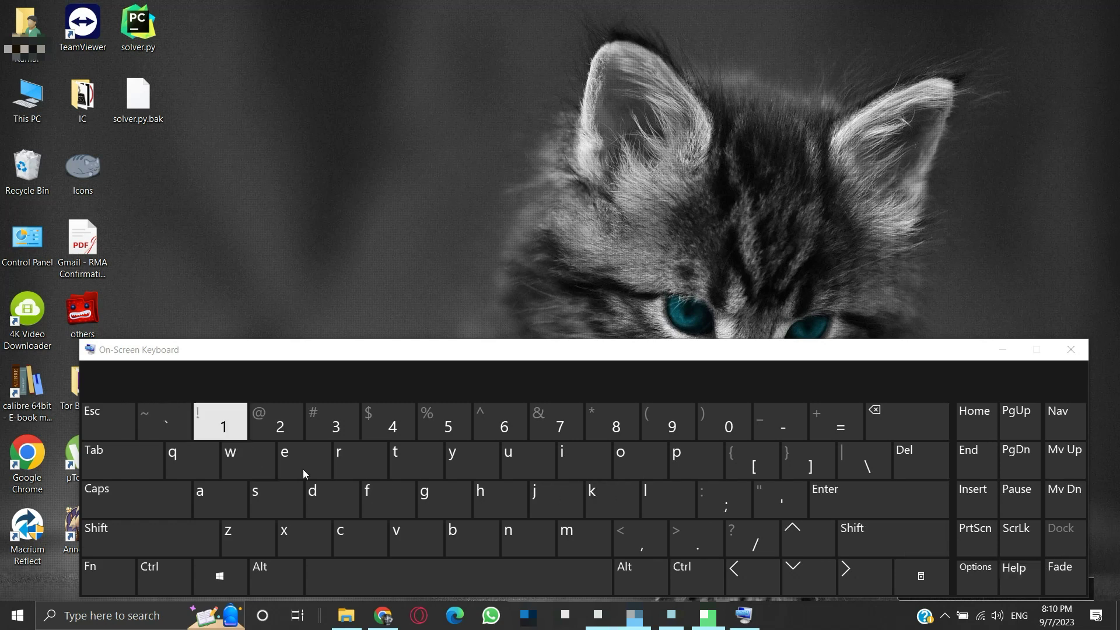
Turn on the numeric key pad in the on-screen keyboard's Options, with NumLock on
click(977, 588)
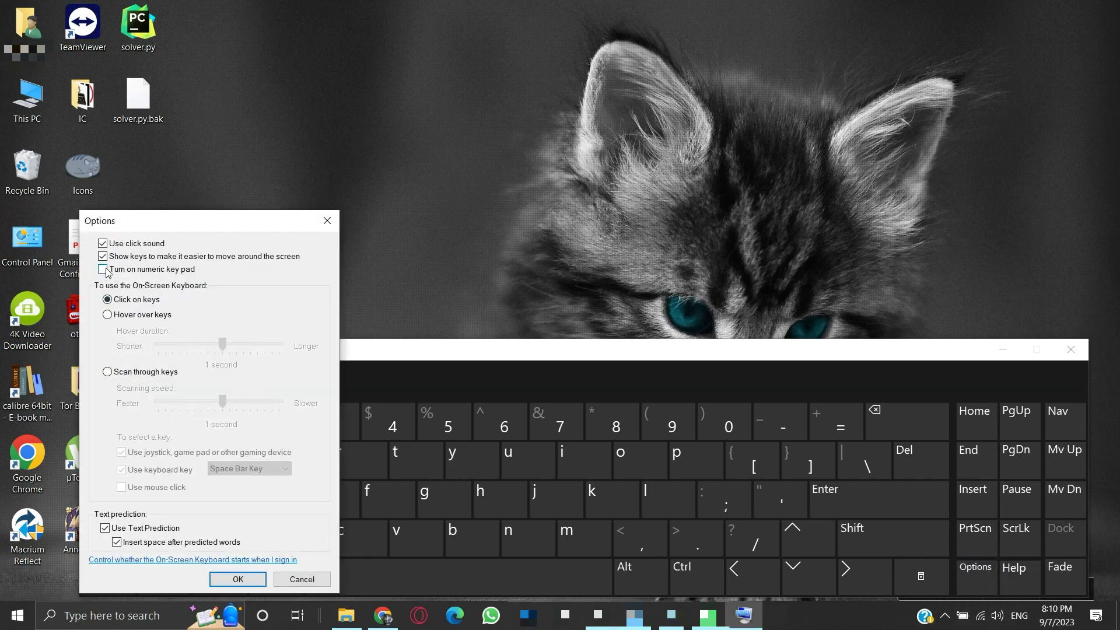
click(220, 583)
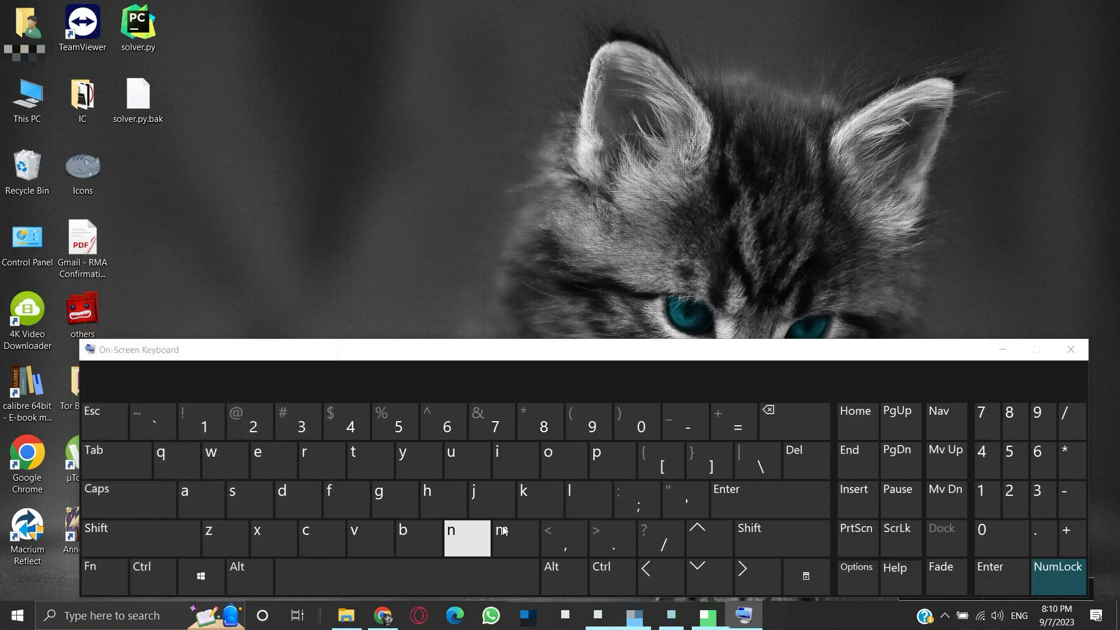
click(1049, 575)
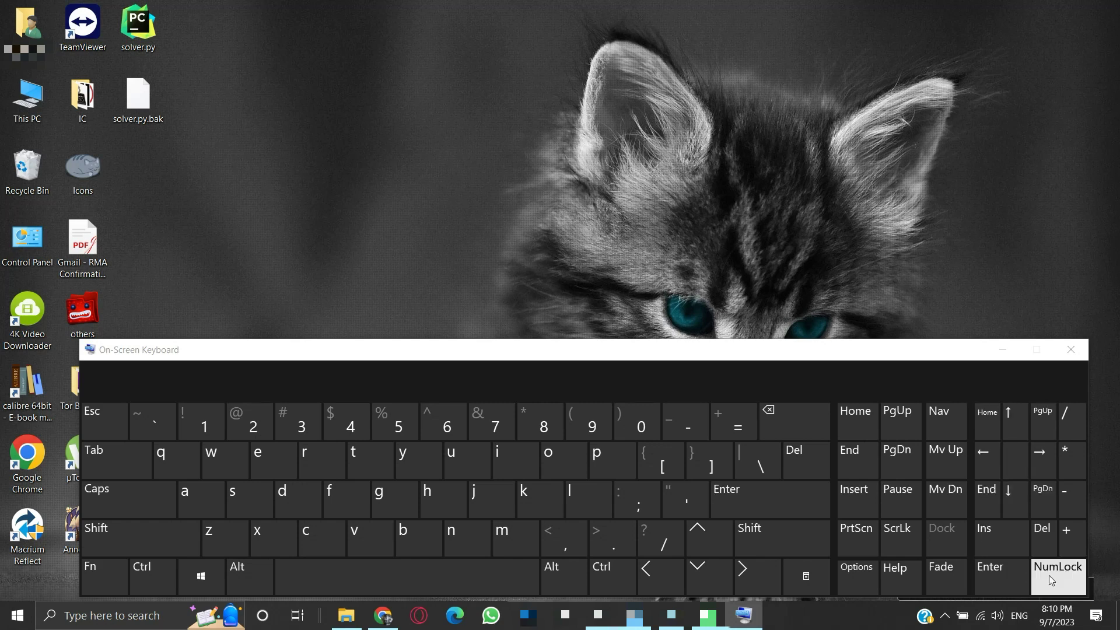
click(1049, 575)
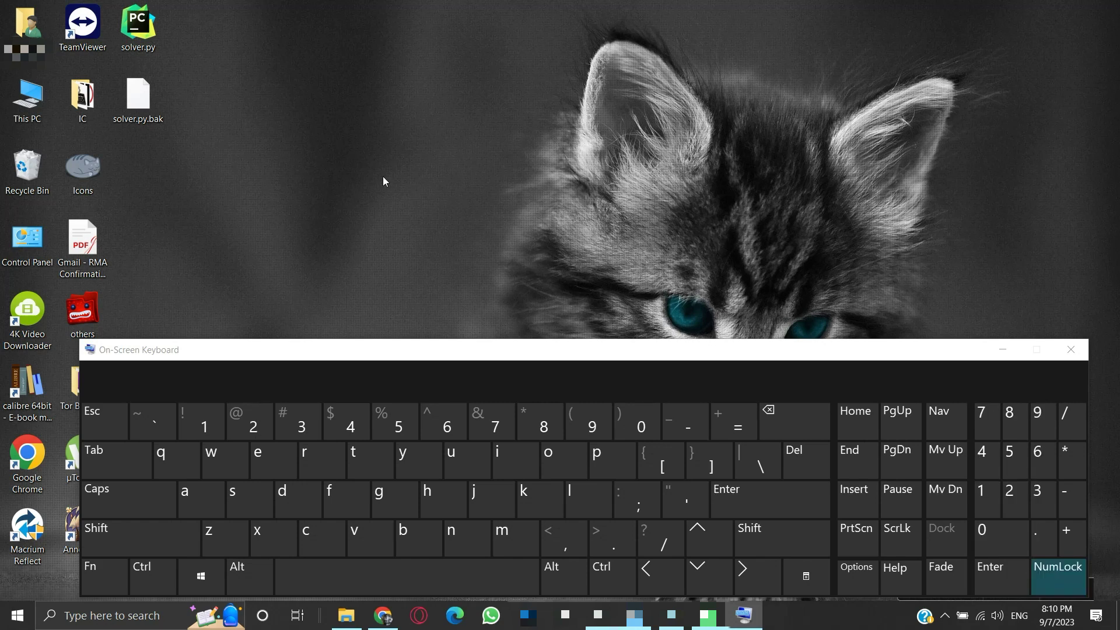
Create a new desktop folder and move it to the top row
right_click(263, 61)
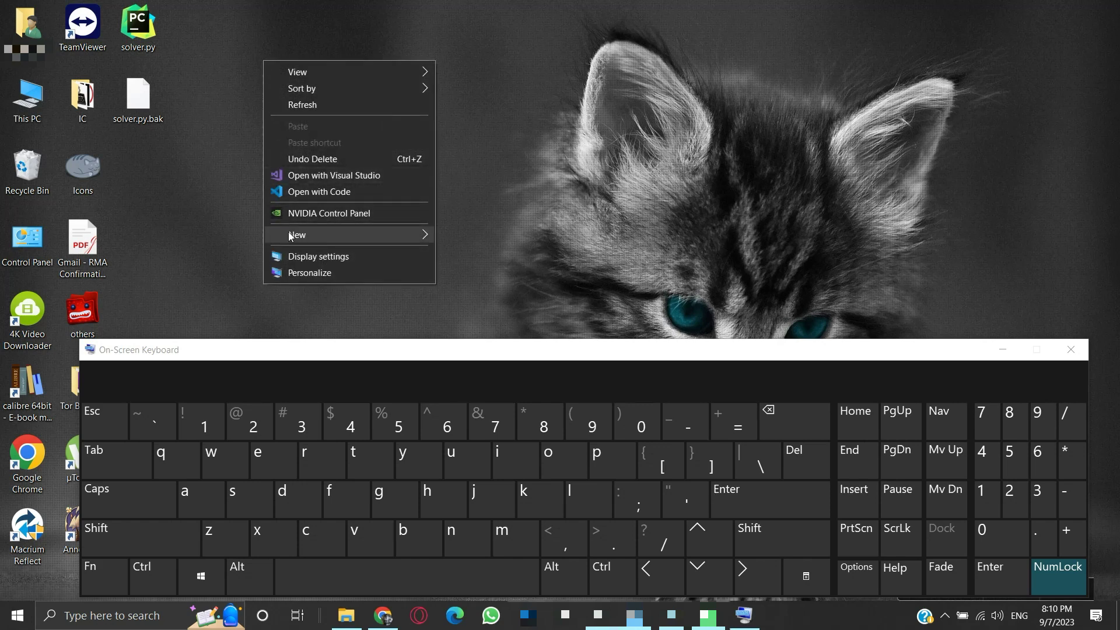
mouse_move(289, 233)
click(499, 236)
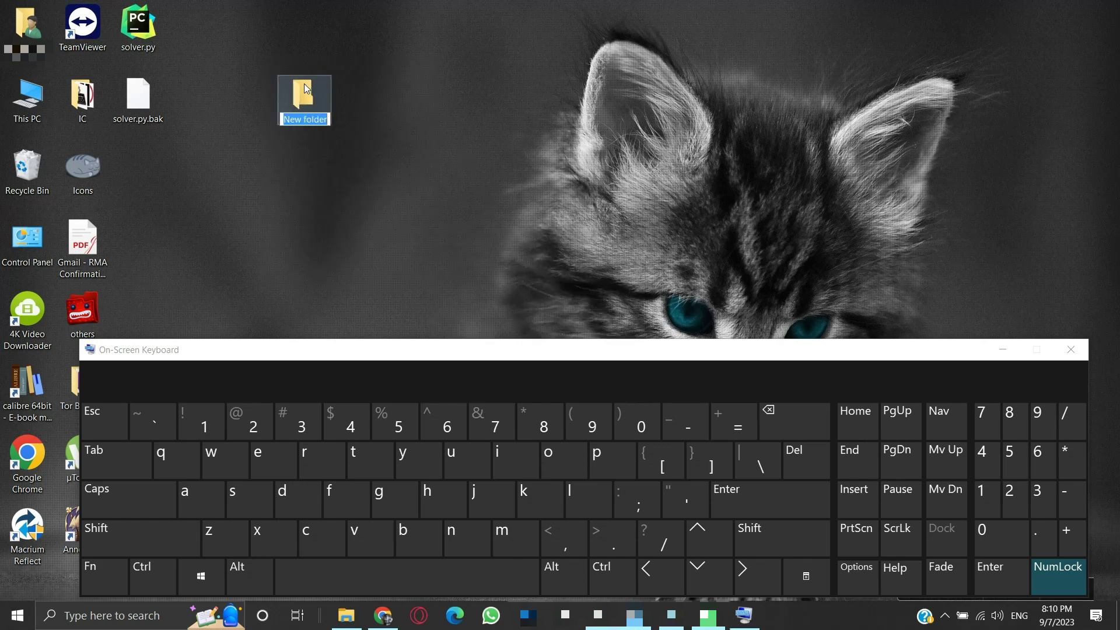
drag(305, 88, 264, 26)
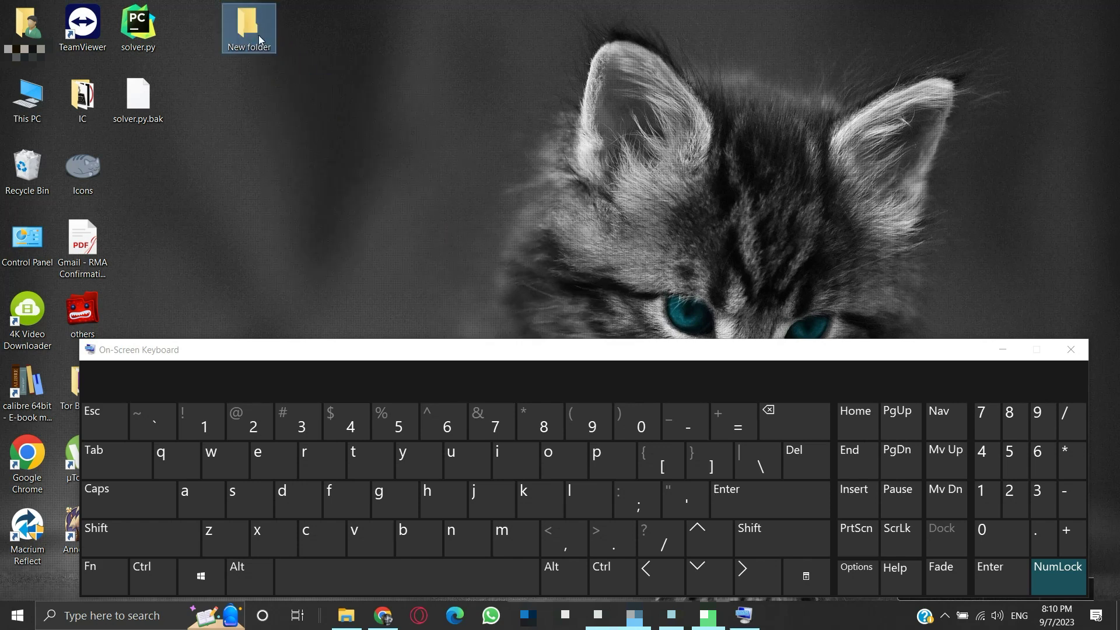
Rename the folder to the blank character by entering Alt+255 on the on-screen numpad
click(249, 47)
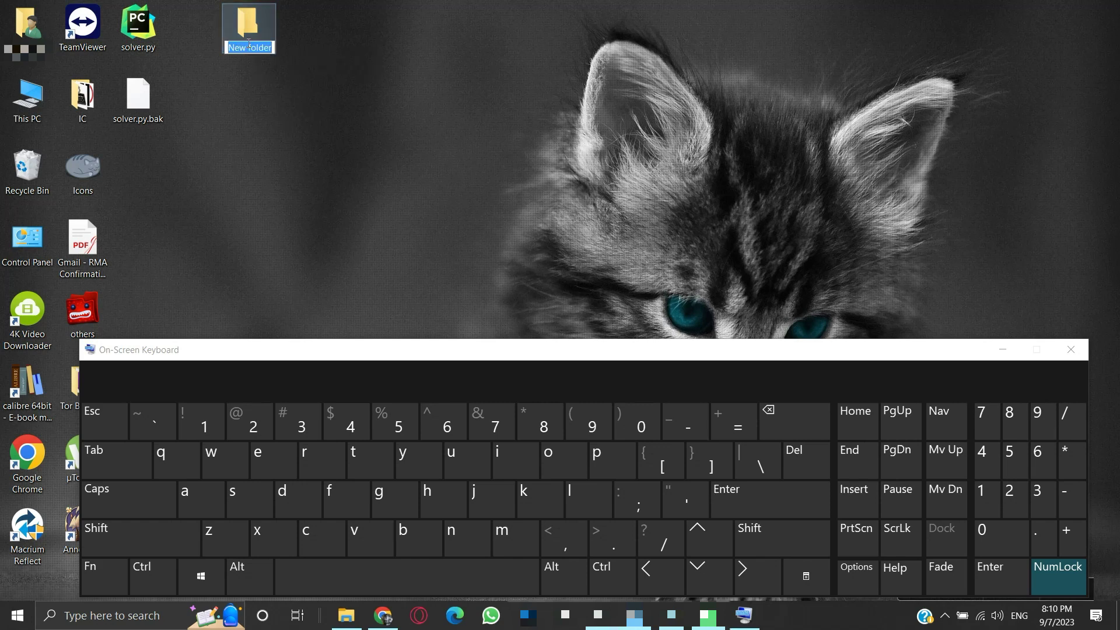
key(BackSpace)
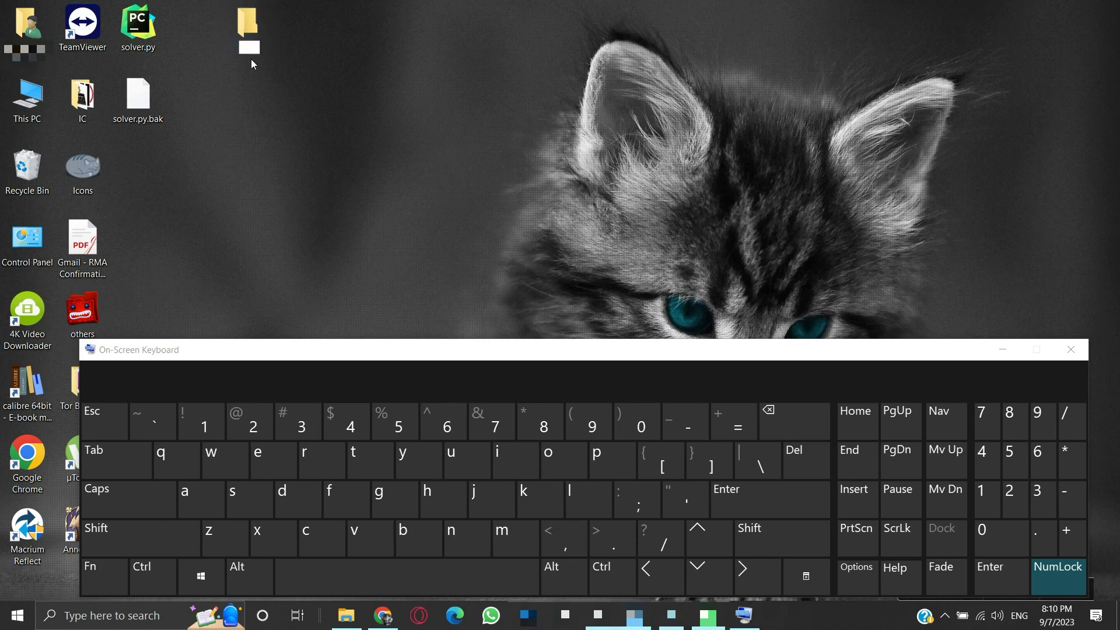
key(alt)
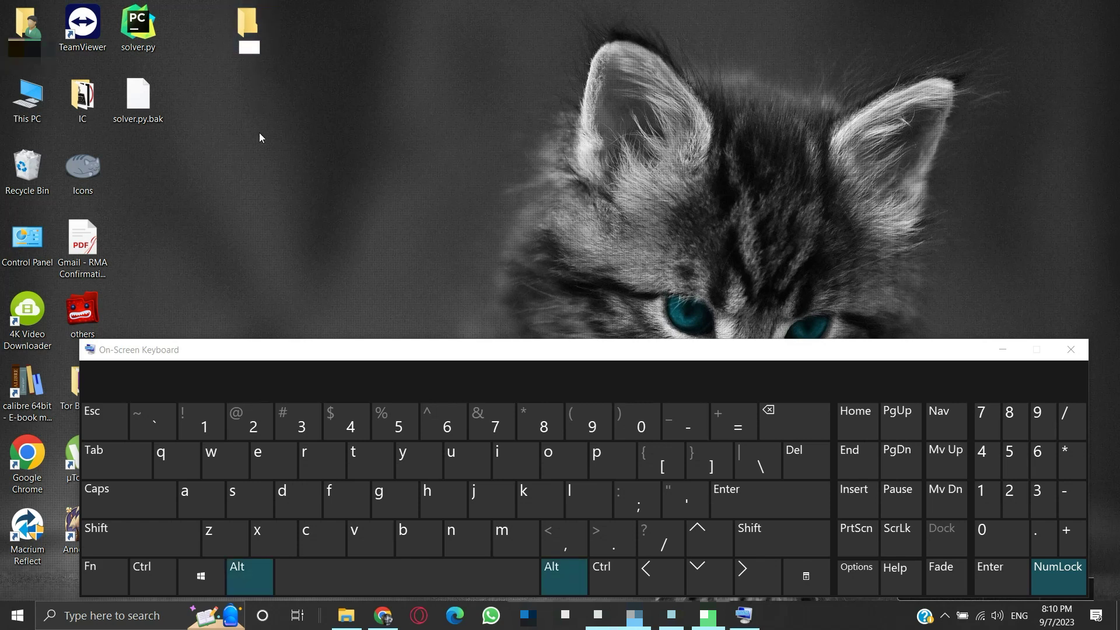
click(273, 537)
click(1021, 511)
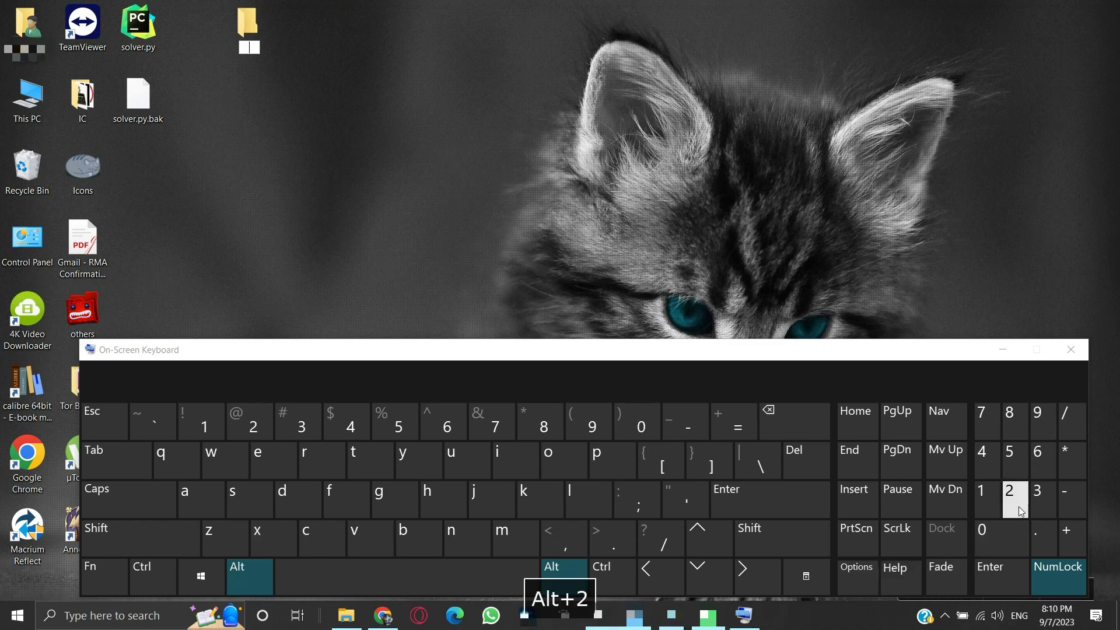
click(1018, 472)
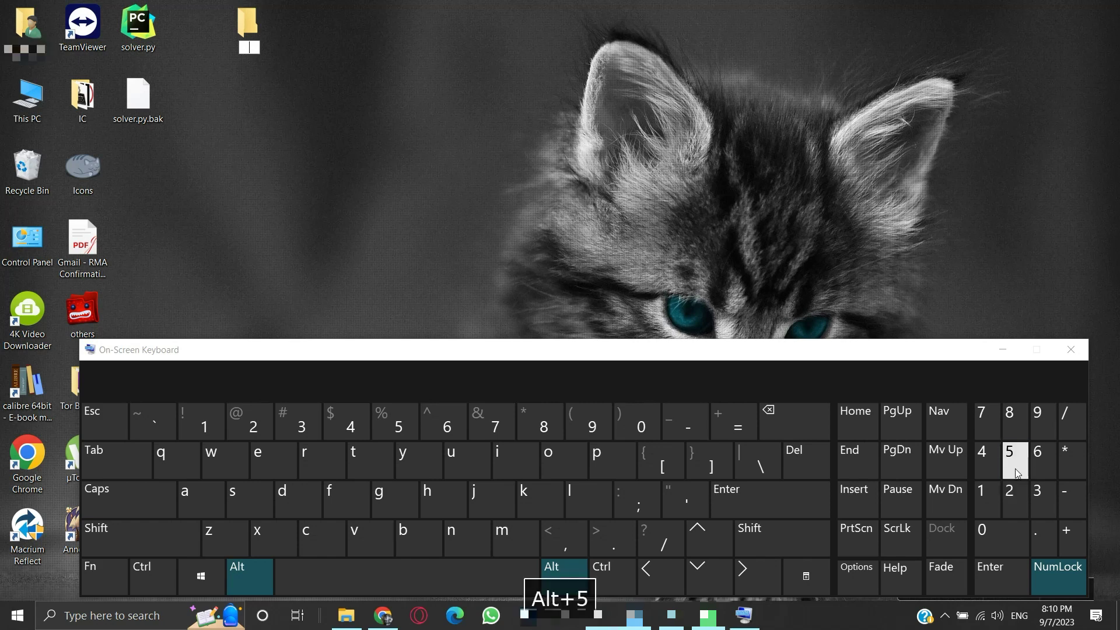
key(alt)
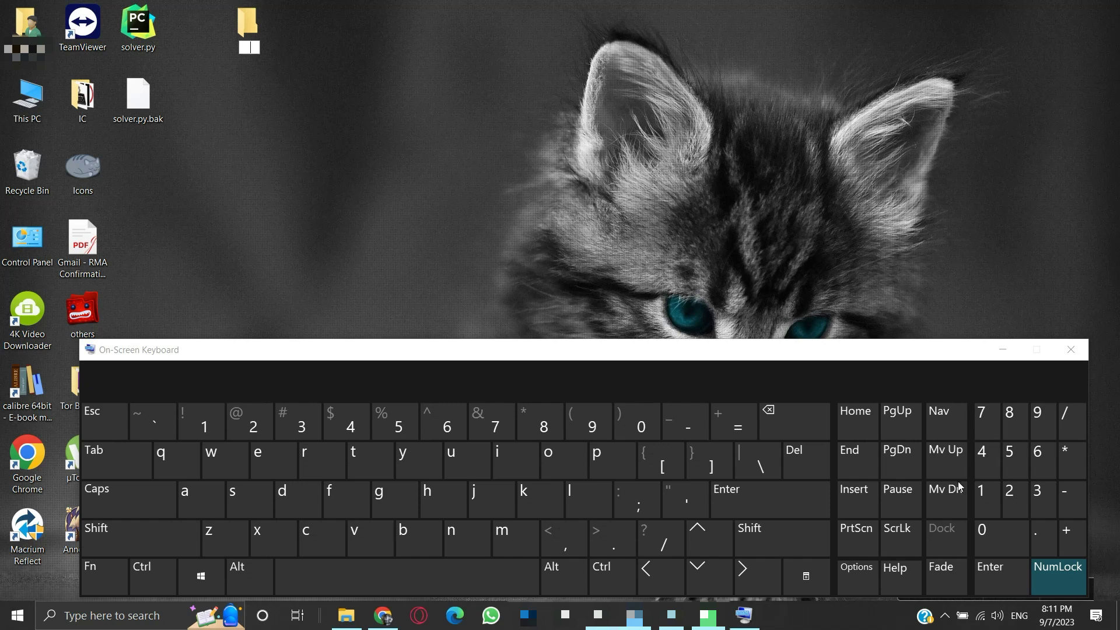
click(782, 498)
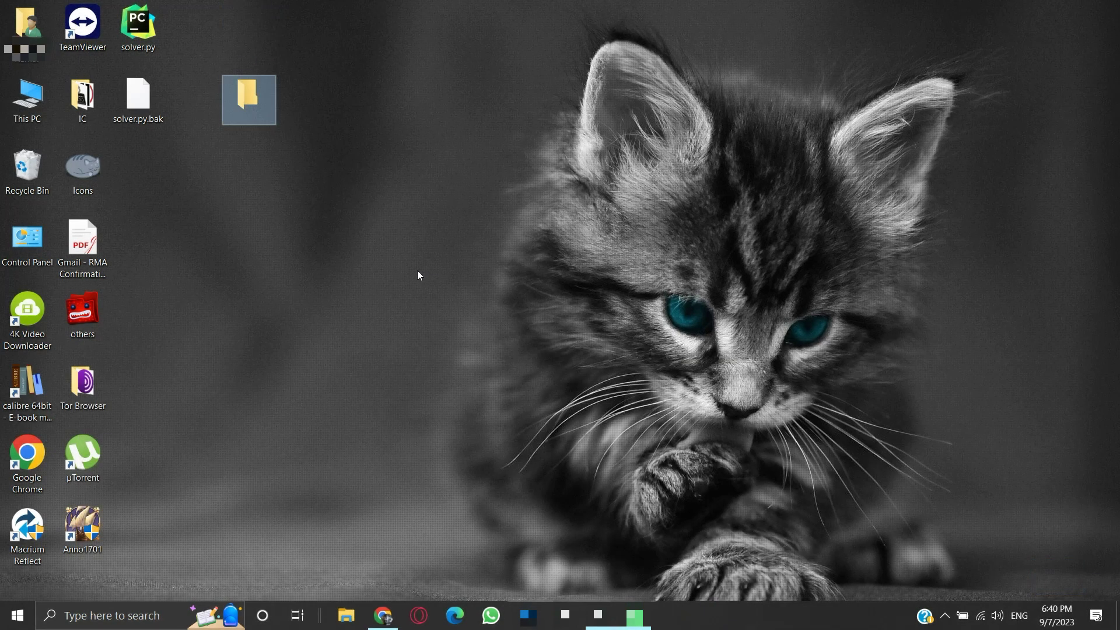
Open the nameless folder's Properties and go to Customize > Change Icon
right_click(245, 102)
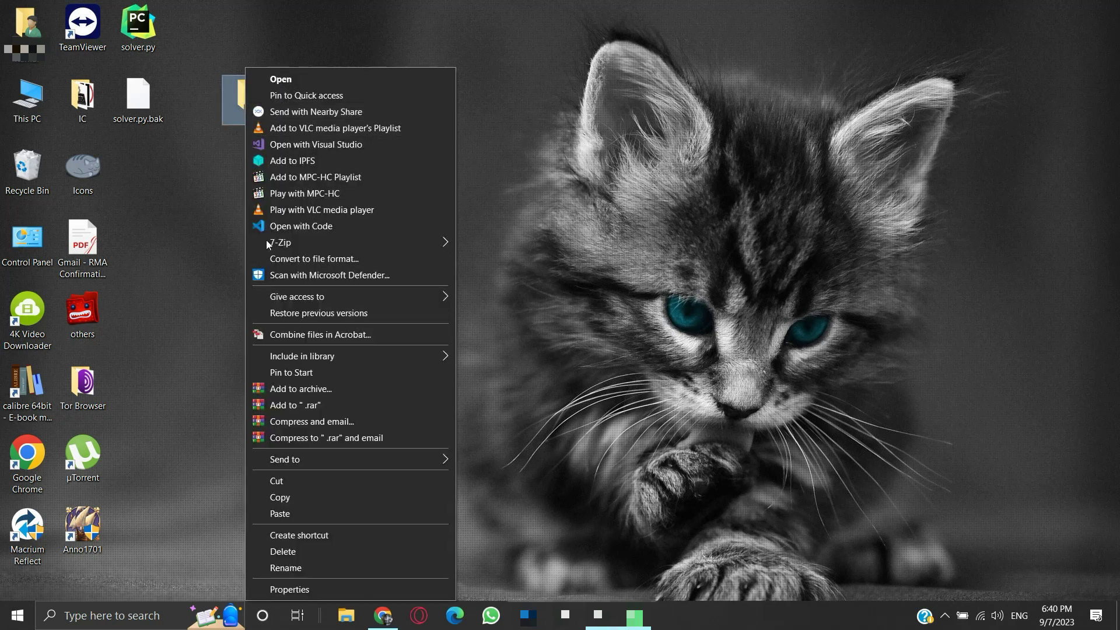
click(292, 589)
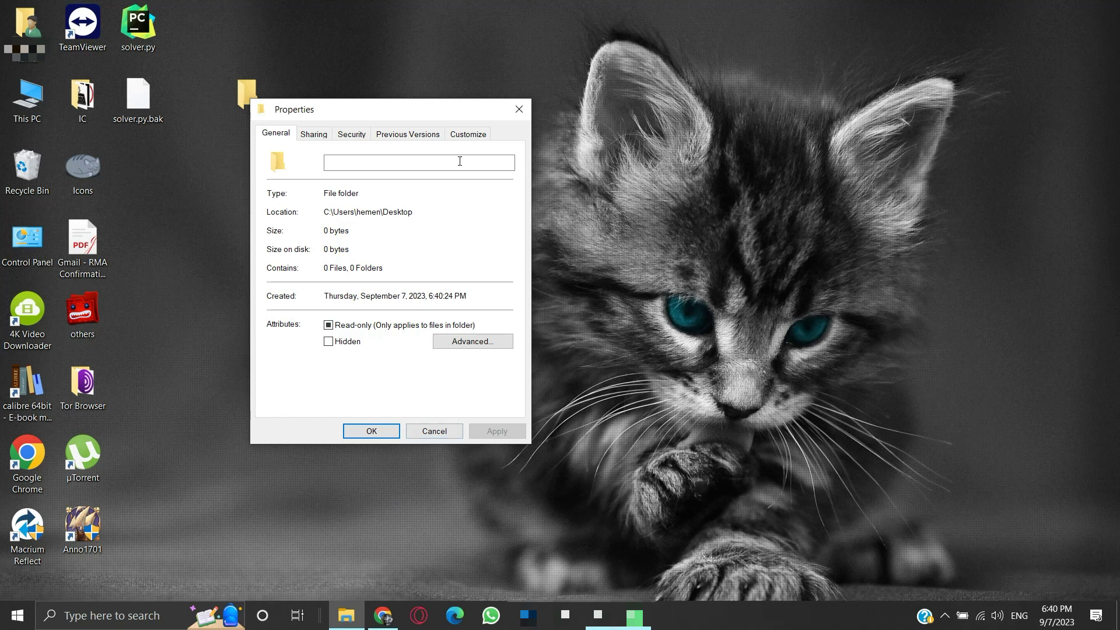
click(472, 136)
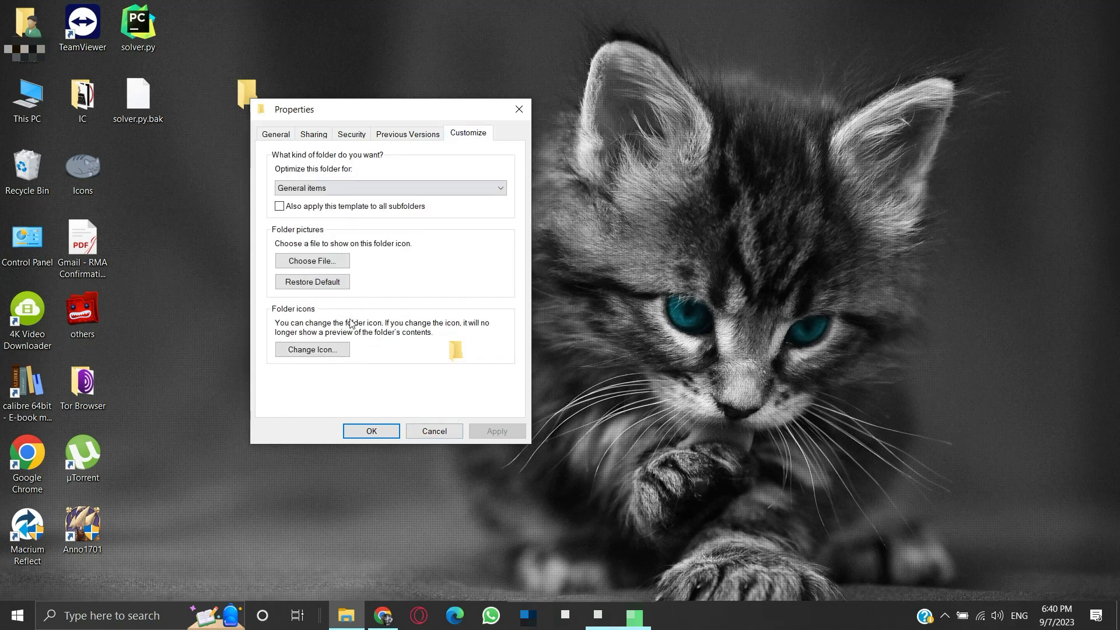
click(326, 359)
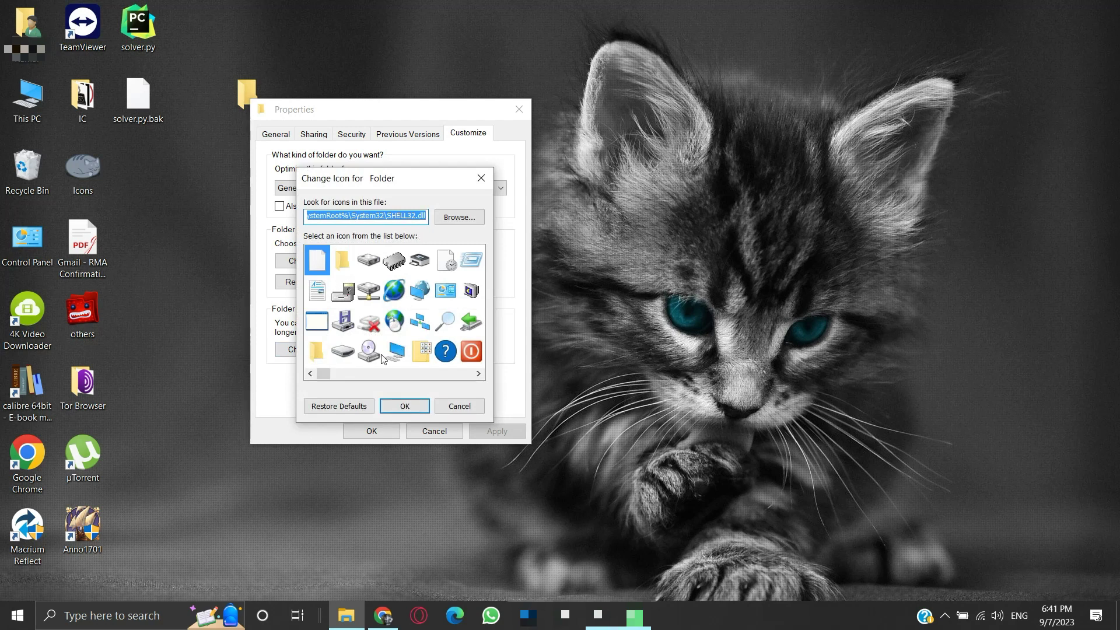
Choose a blank transparent icon and apply it to the folder
scroll(382, 331, down, 1)
scroll(382, 331, down, 4)
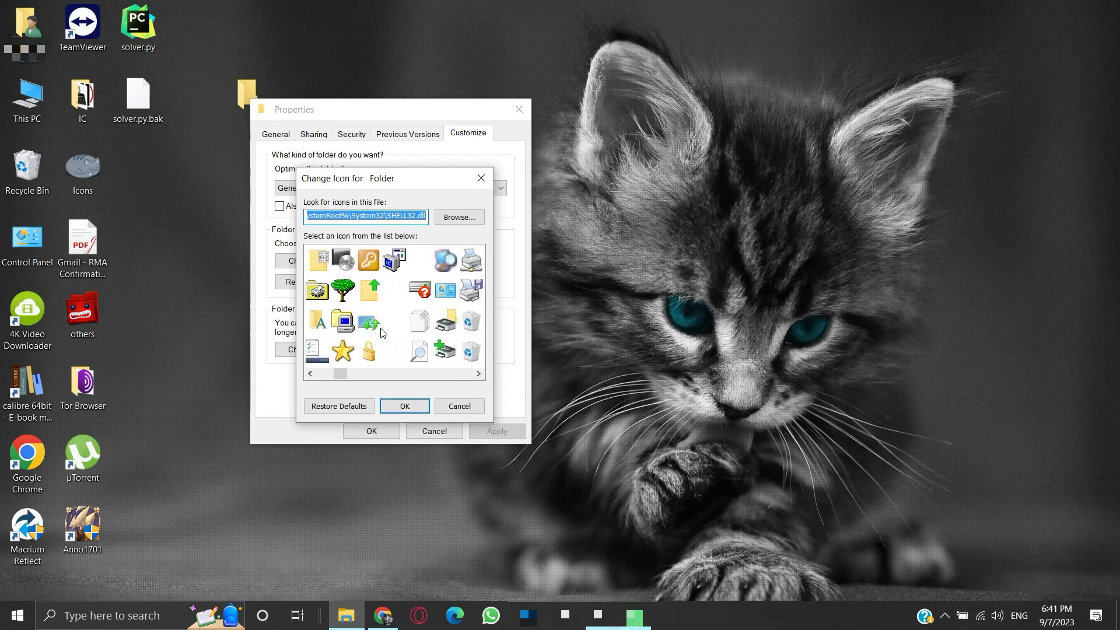
click(391, 293)
key(Down)
key(Down)
key(Down)
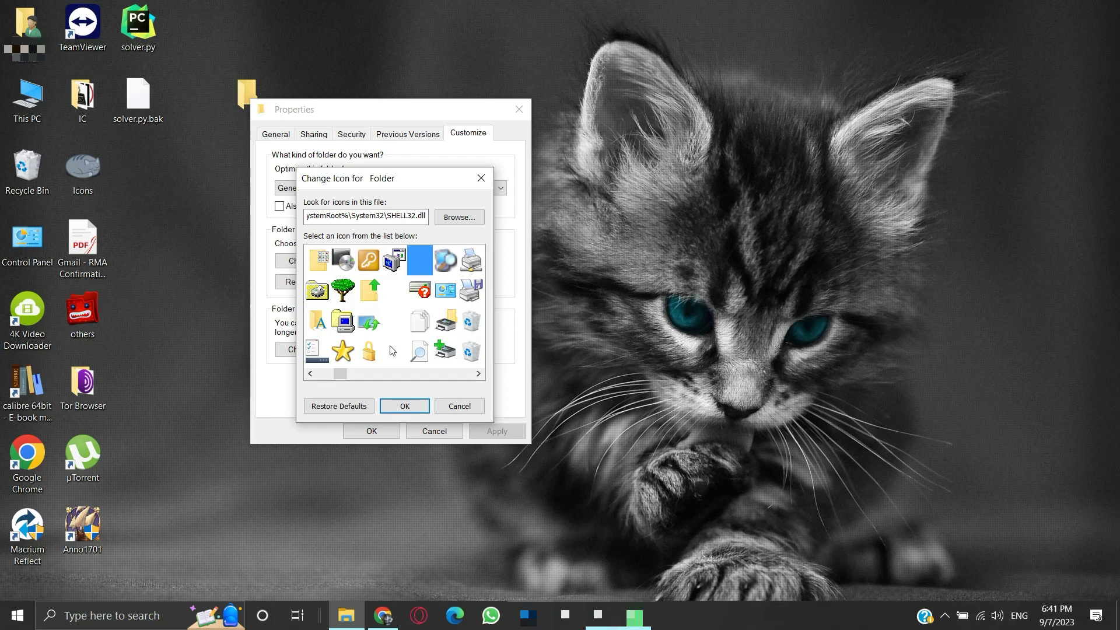
click(402, 407)
click(494, 432)
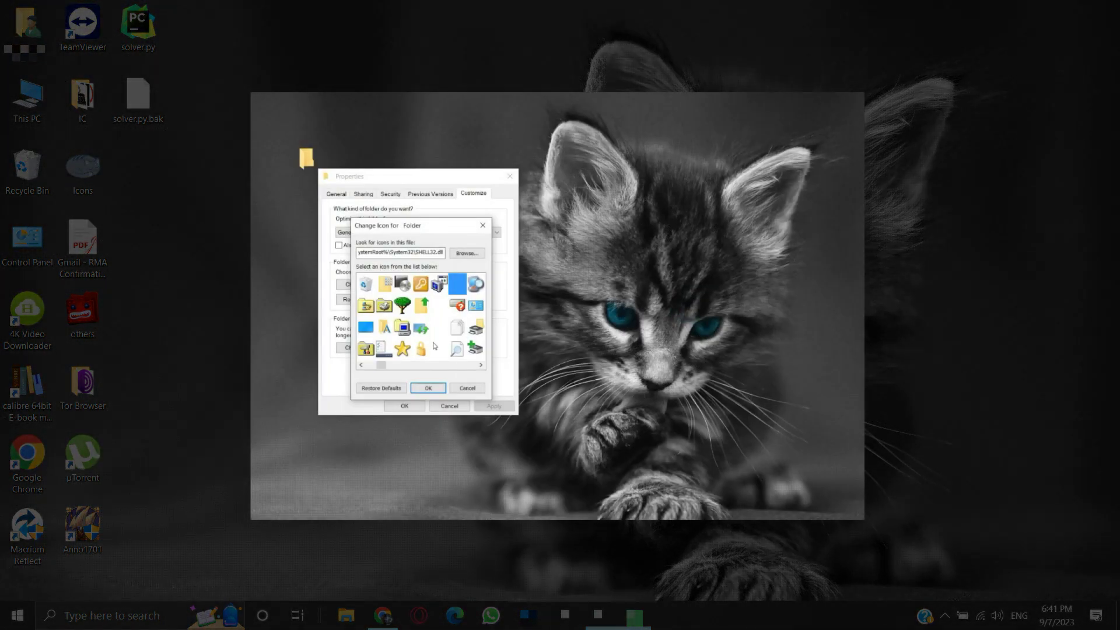
click(426, 389)
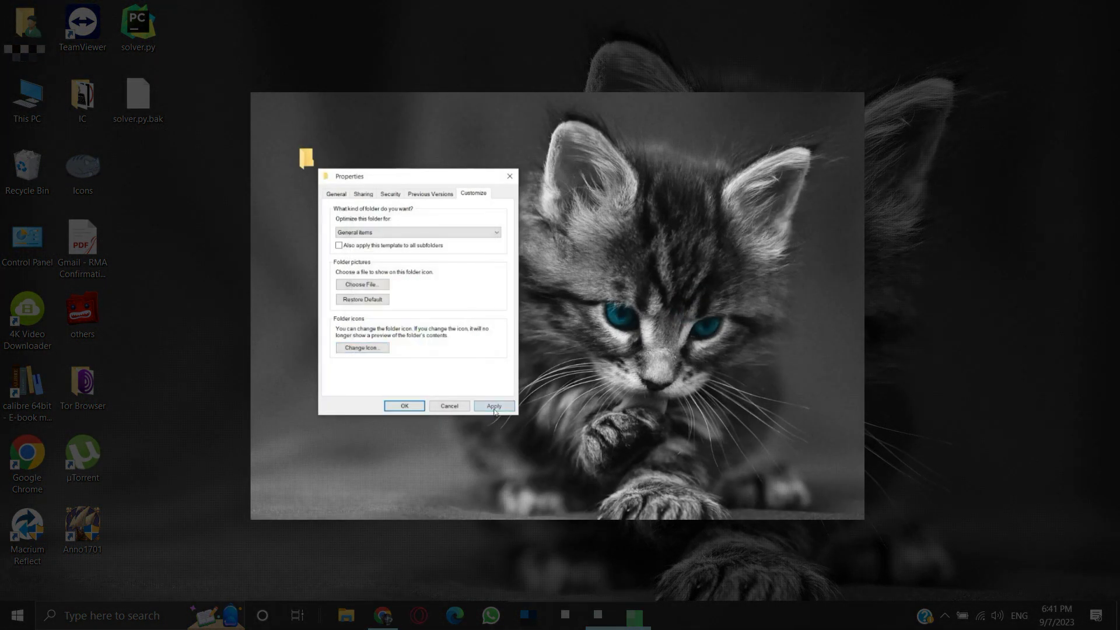
click(423, 405)
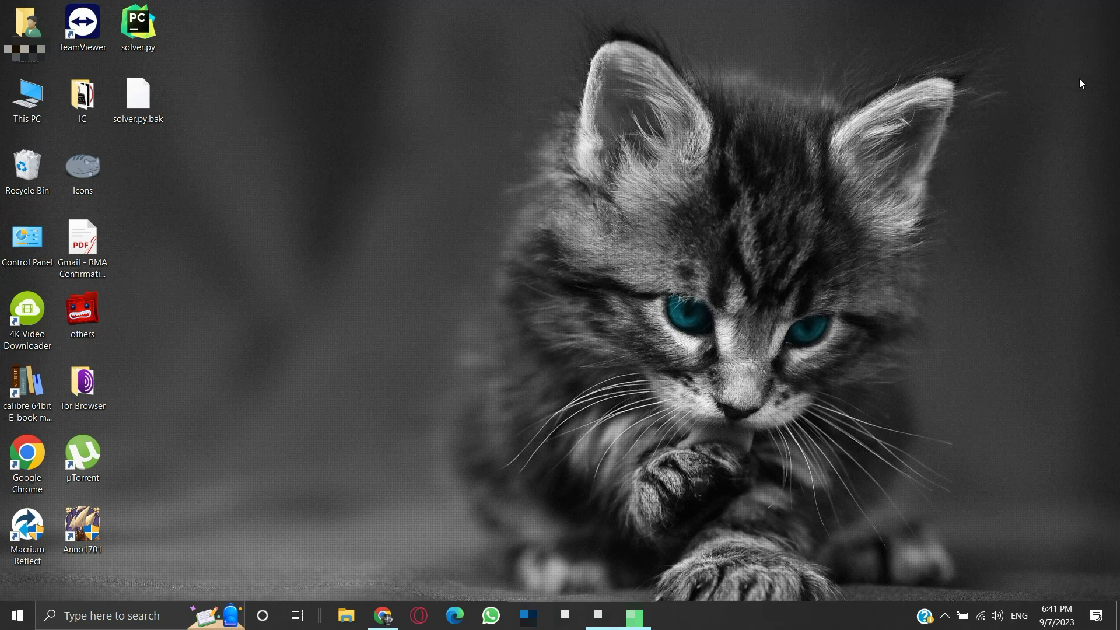
Create a text document named important.txt inside the invisible folder
mouse_move(1061, 37)
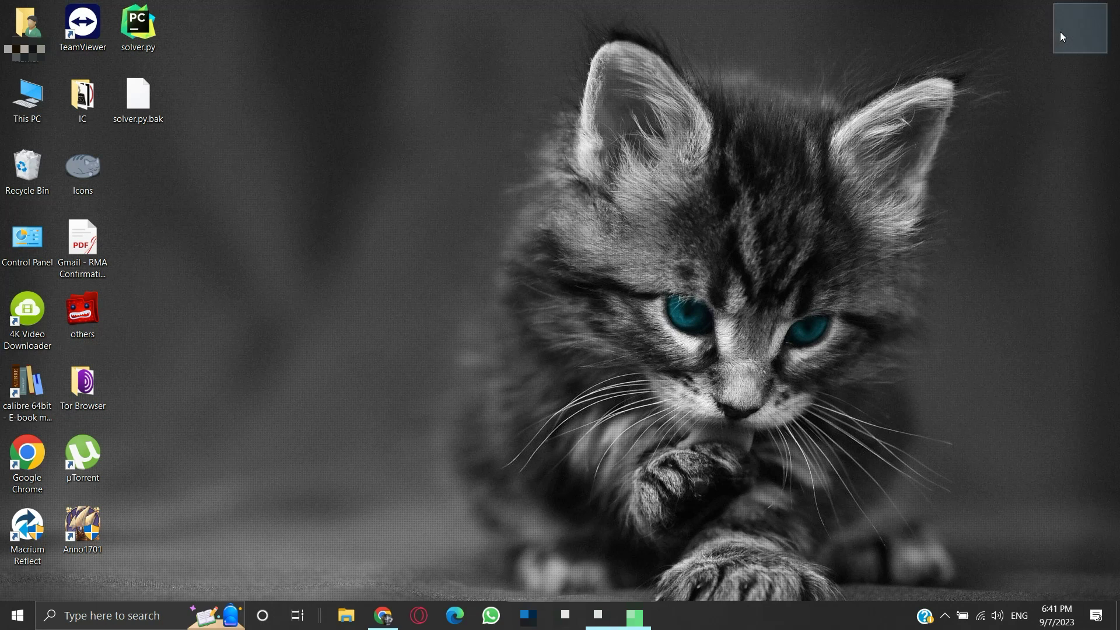
click(1076, 34)
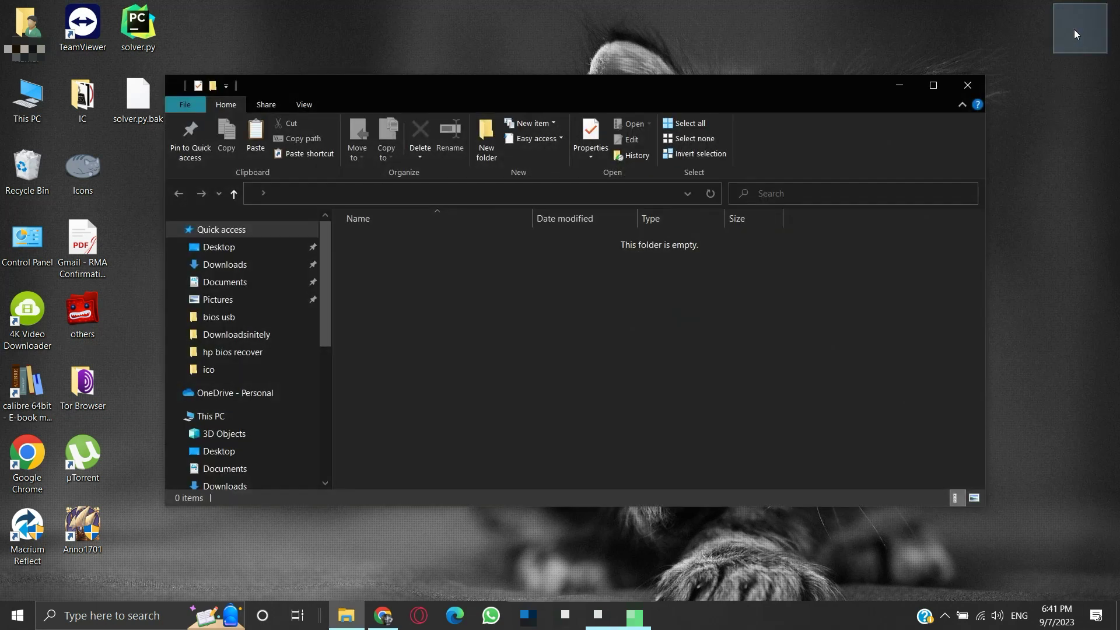
right_click(456, 297)
mouse_move(503, 508)
click(687, 457)
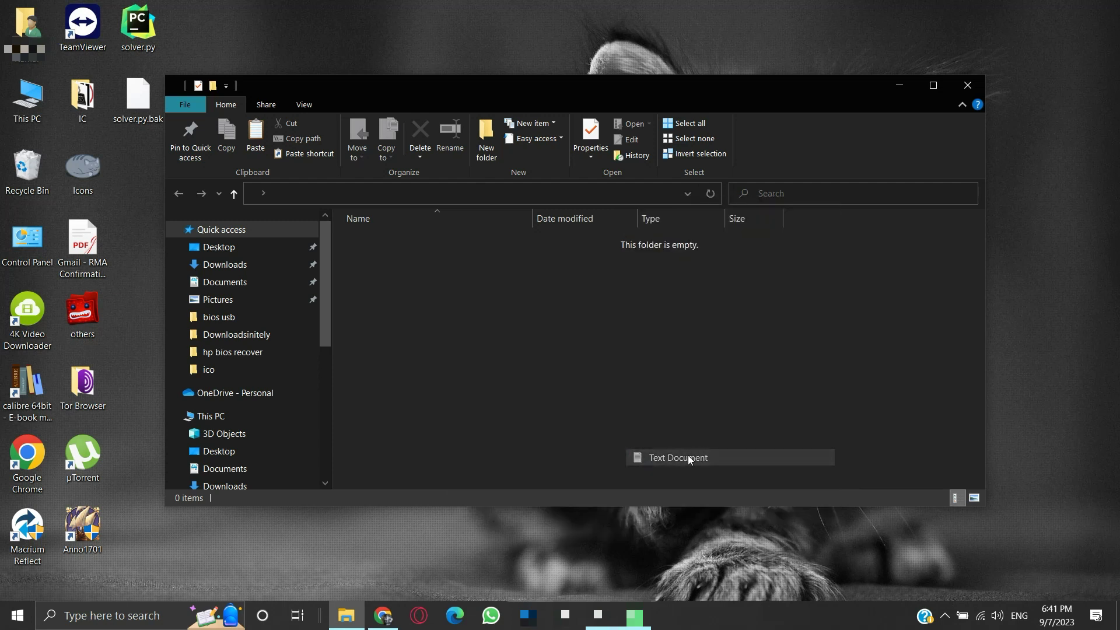
text(important.txt)
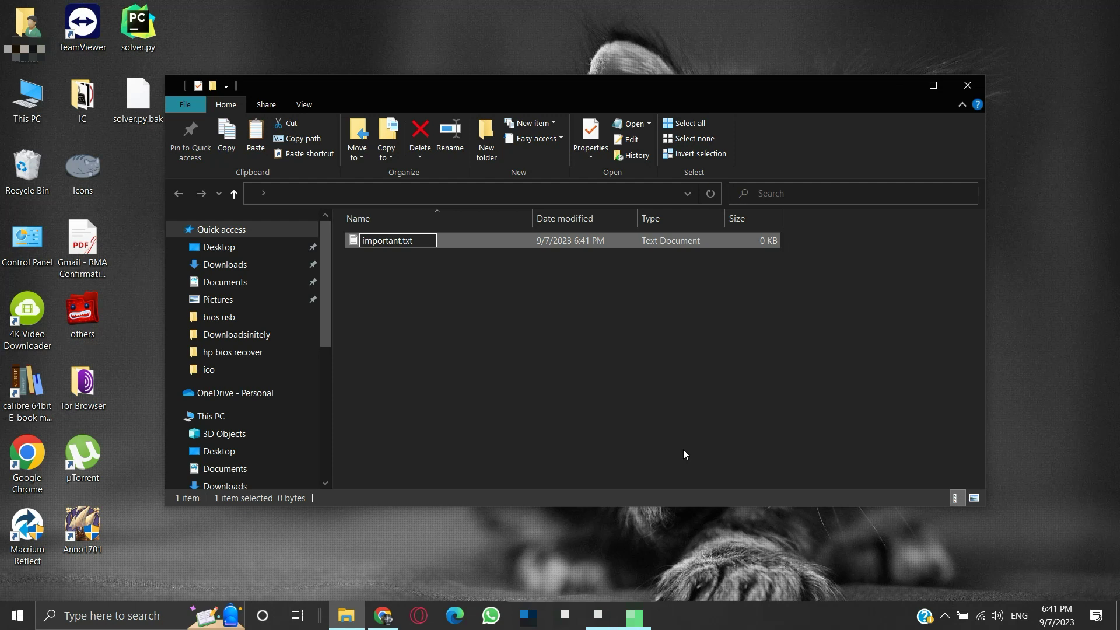
key(Return)
key(Return)
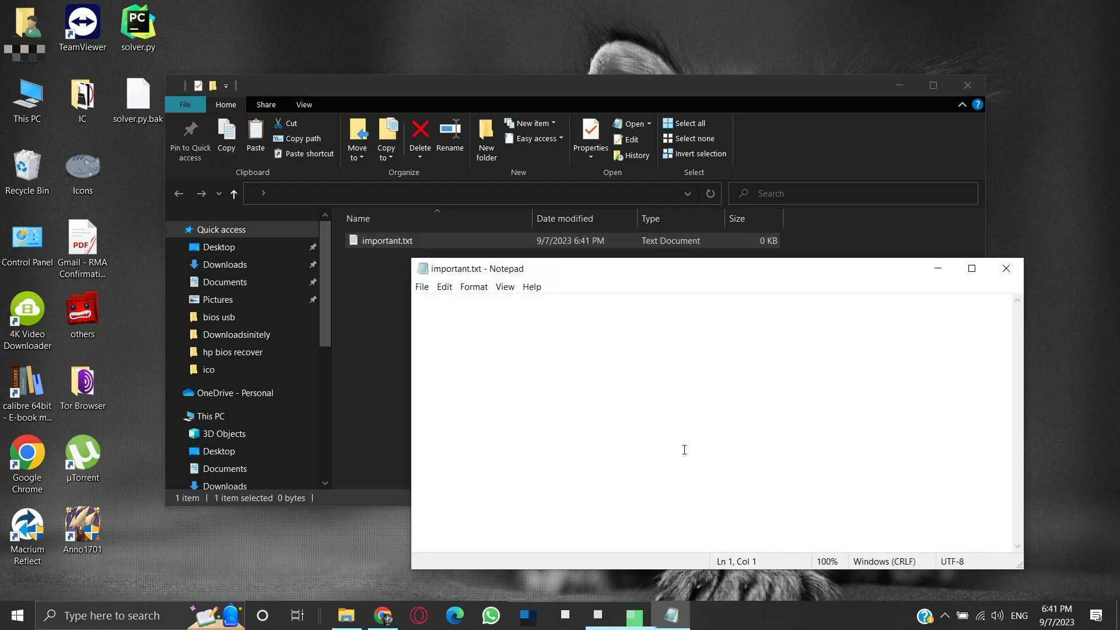
Write "this is an important document." in important.txt, save it, and close Notepad and the folder
text(this is an im)
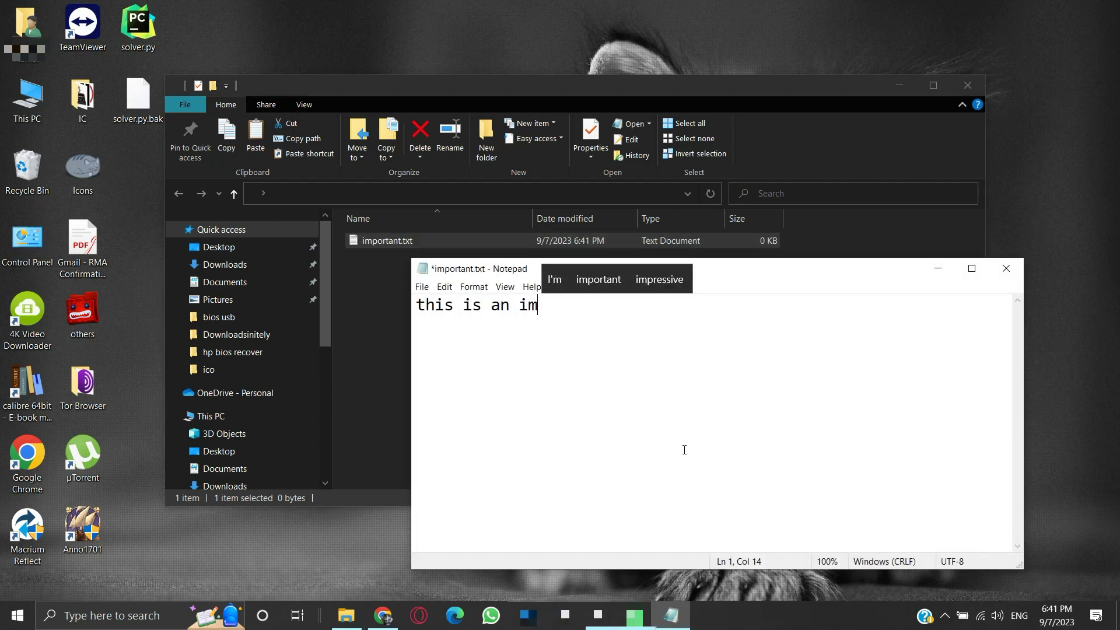
text(portant document)
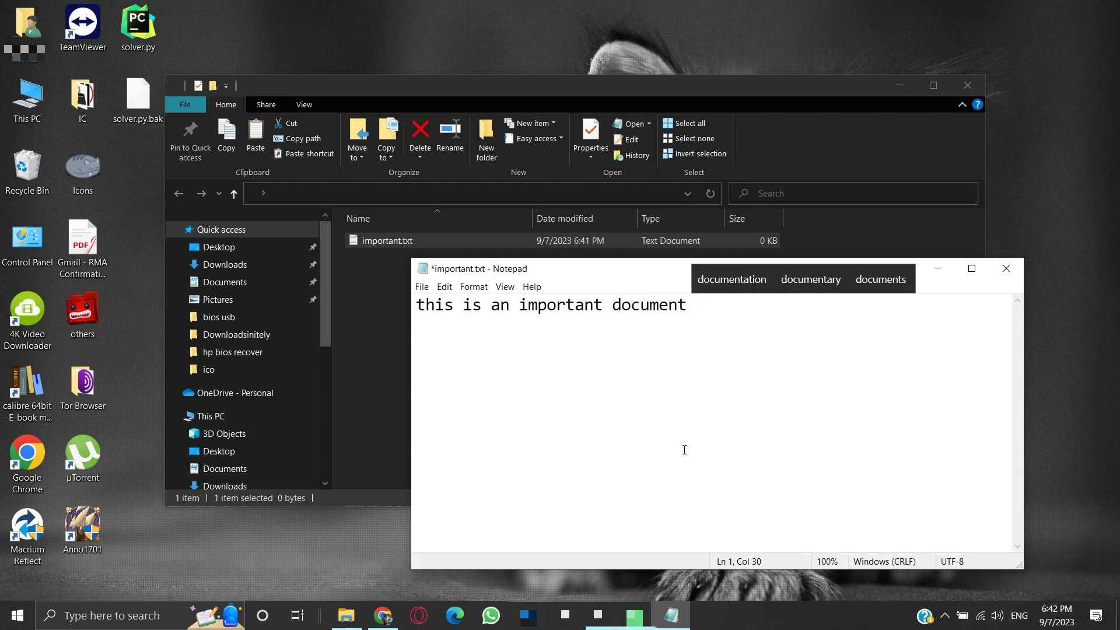
text(.)
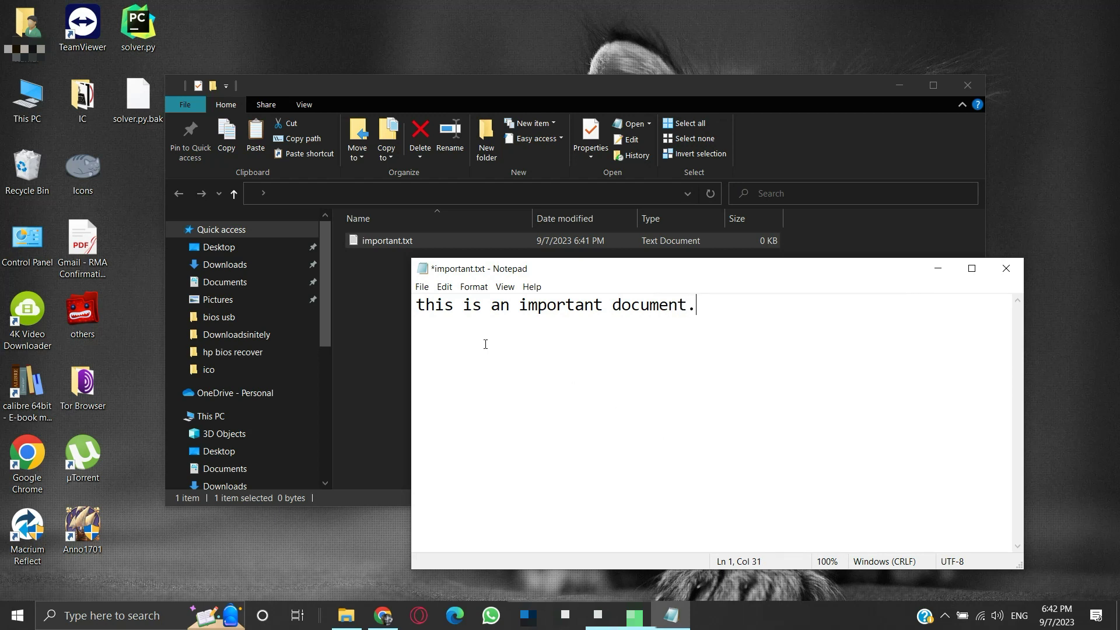
click(422, 287)
click(444, 345)
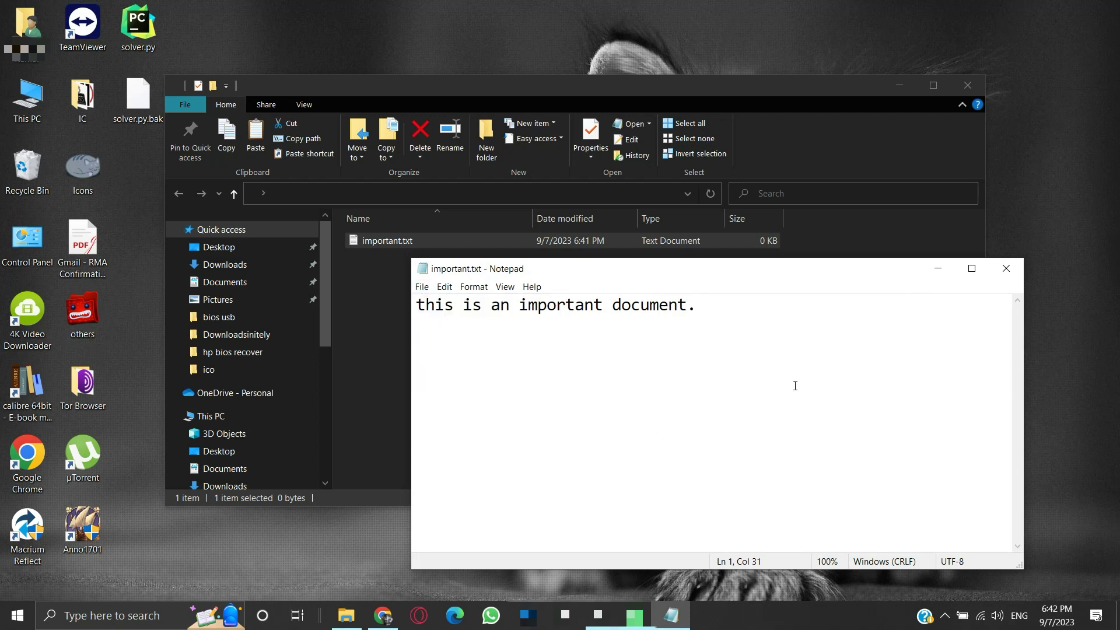
click(1002, 274)
key(alt+F4)
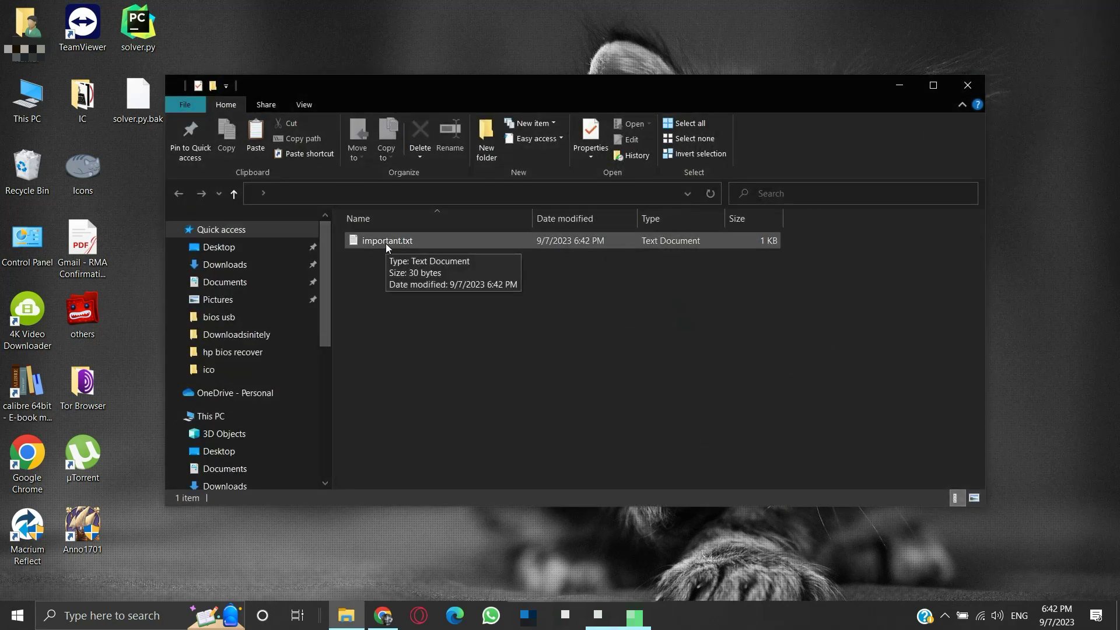
Reopen the folder and important.txt to verify the text, then close both
click(386, 244)
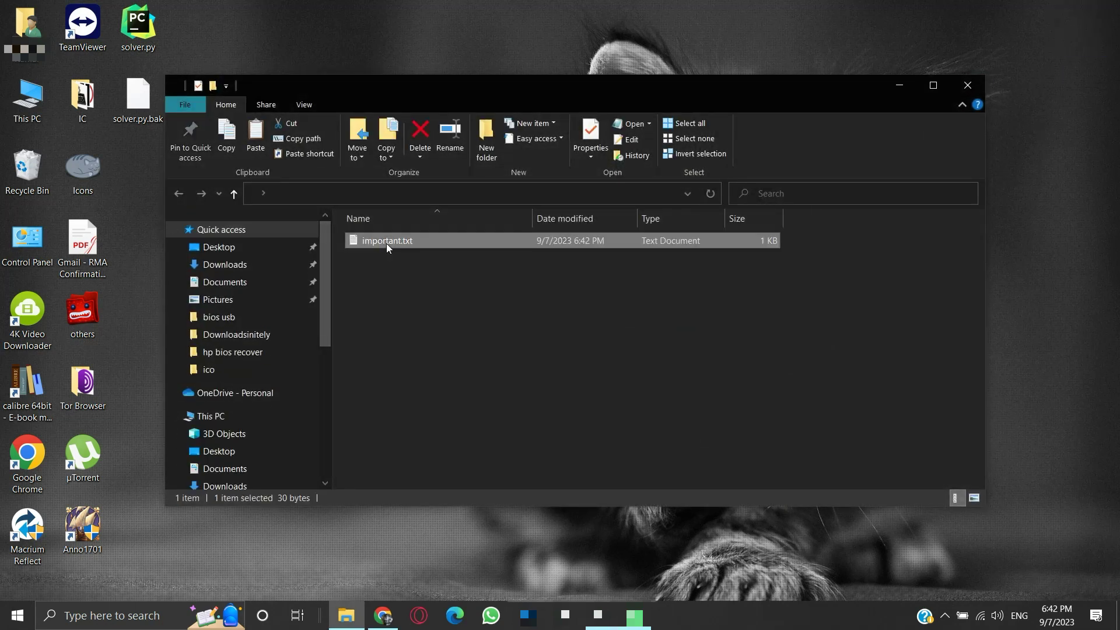
double_click(386, 243)
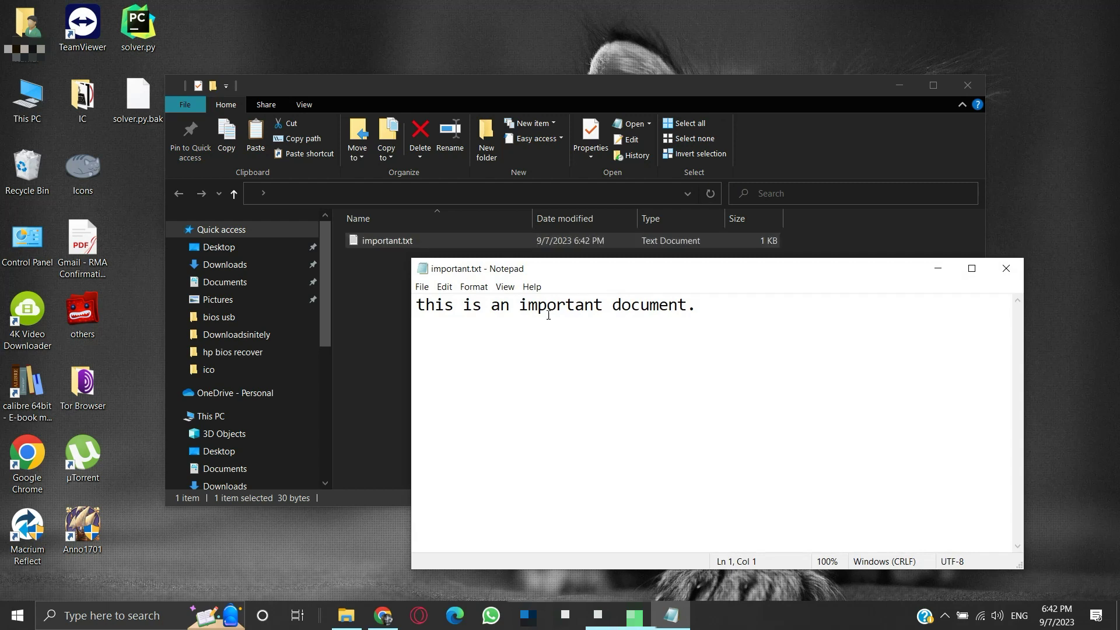
click(1015, 273)
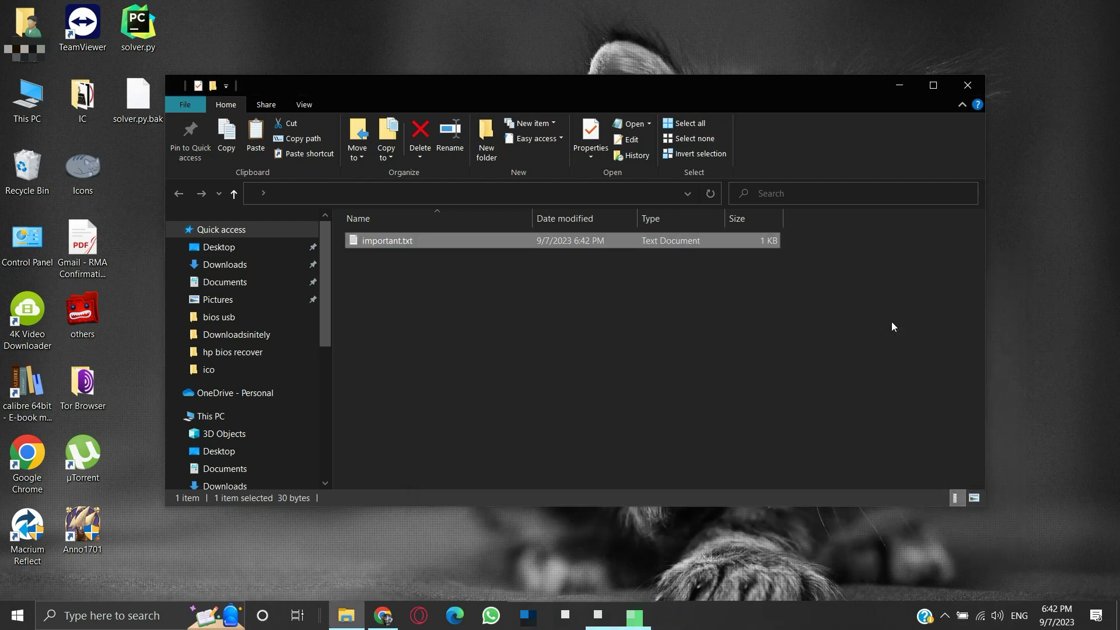
click(967, 87)
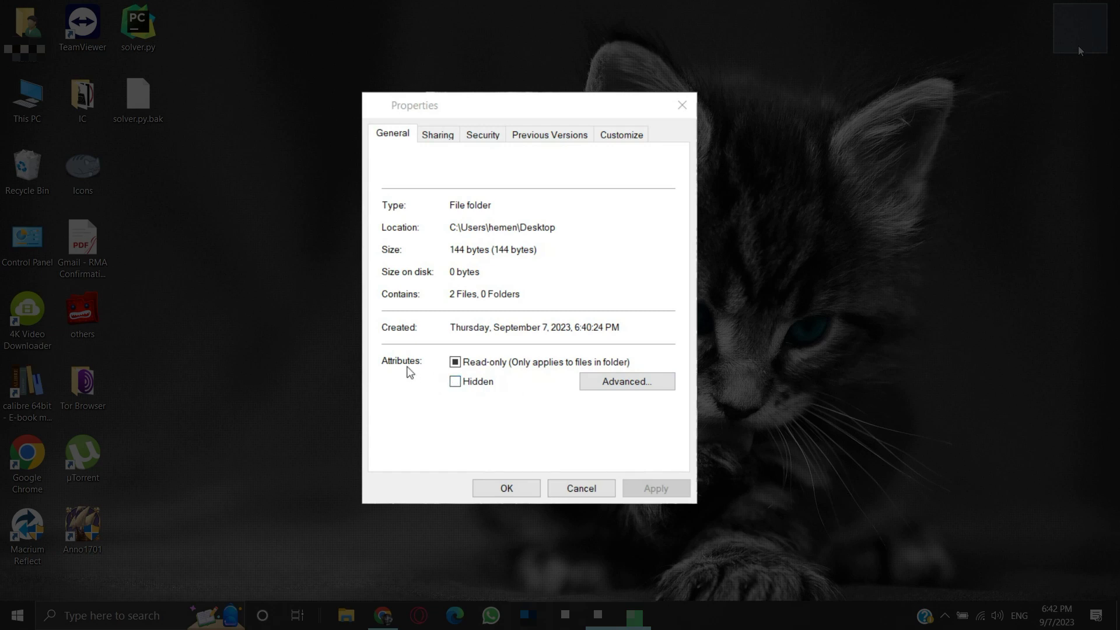
Open the unnamed folder from File Explorer's Desktop list to check it holds important.txt
click(456, 384)
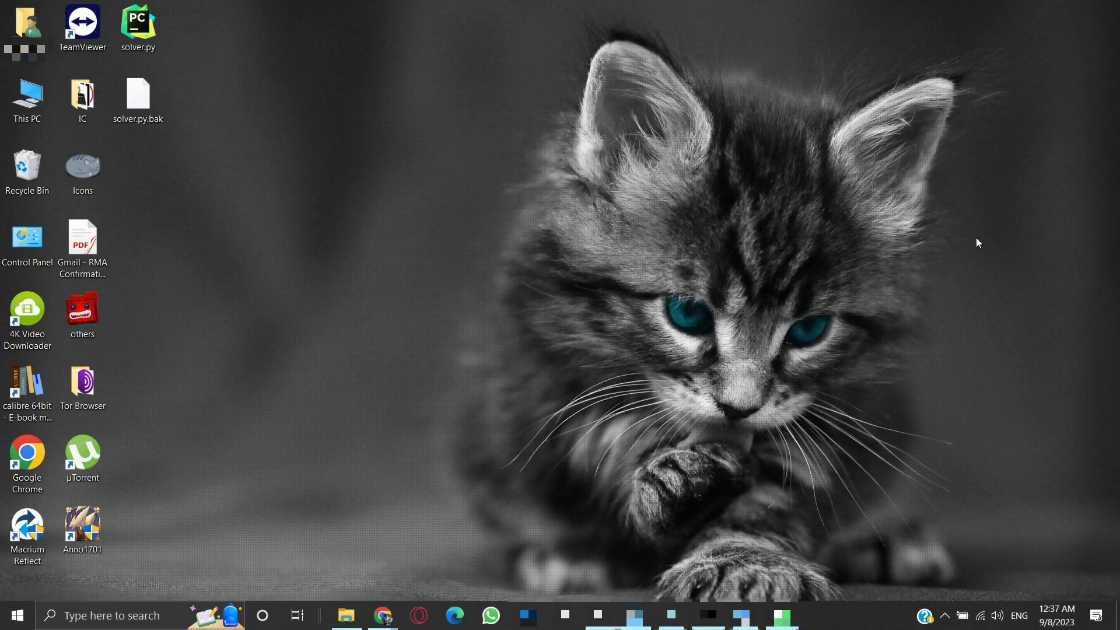
click(346, 615)
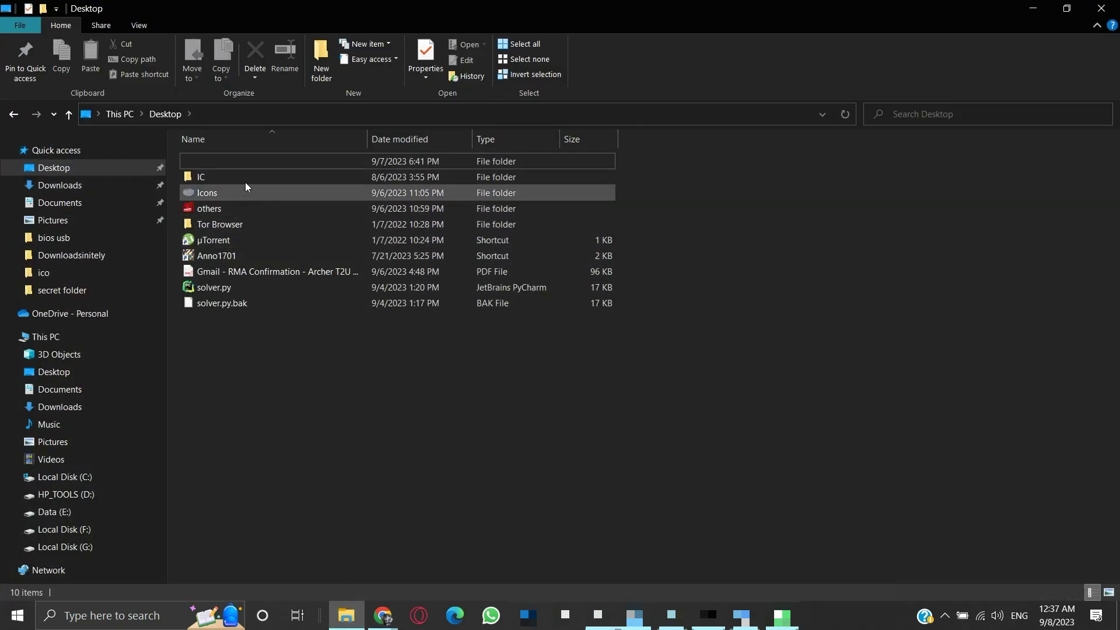
mouse_move(292, 163)
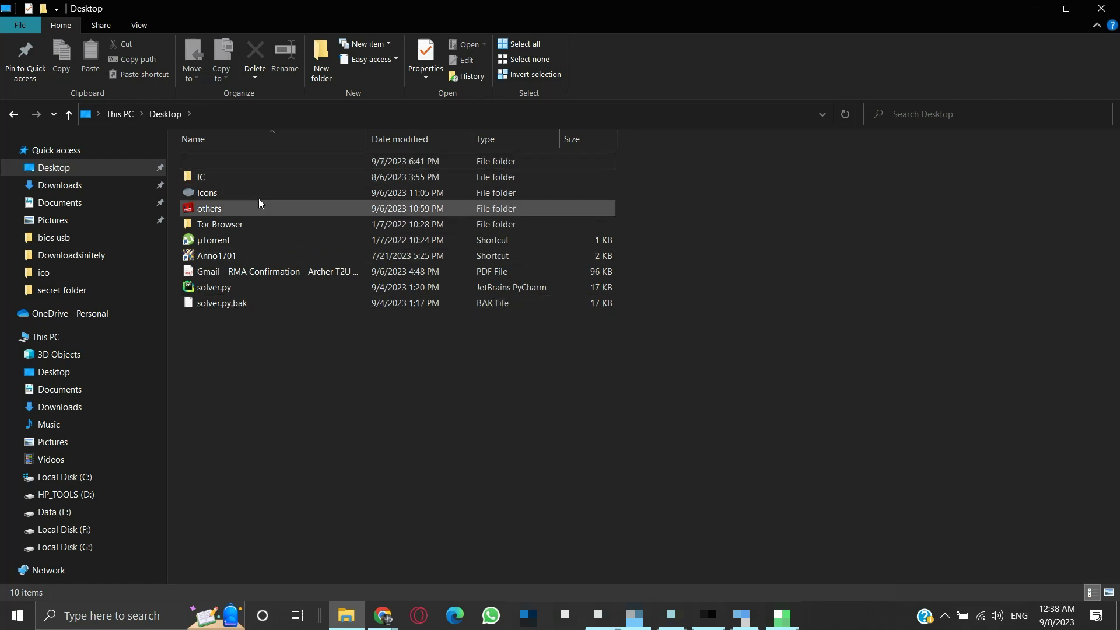
click(245, 168)
double_click(244, 165)
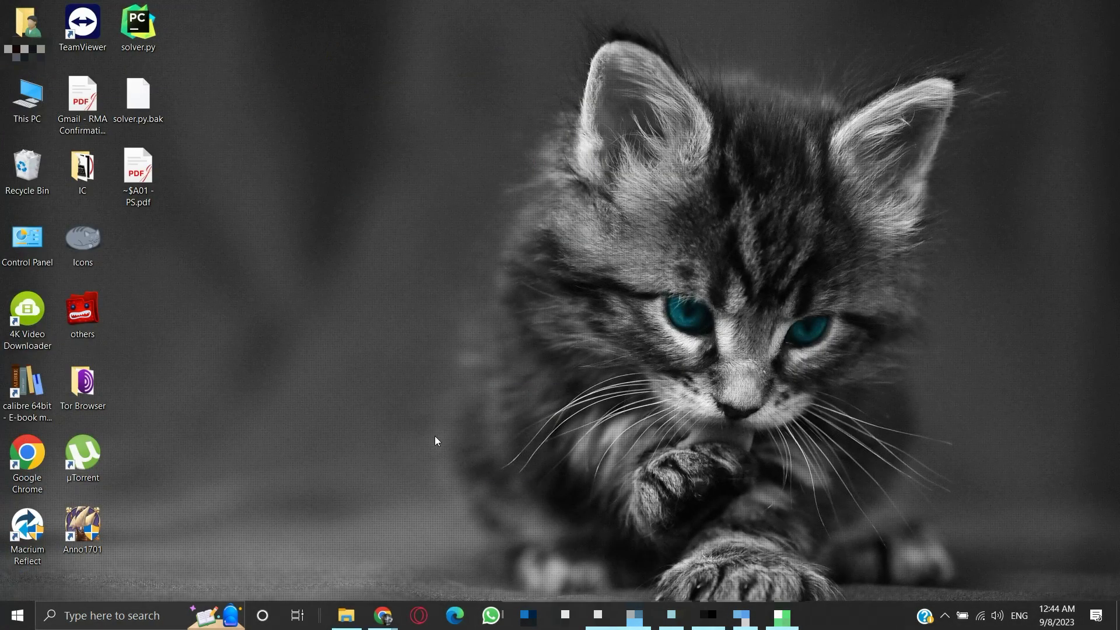
Select the black-box folder icon at the top-right of the desktop
drag(1107, 3, 1045, 73)
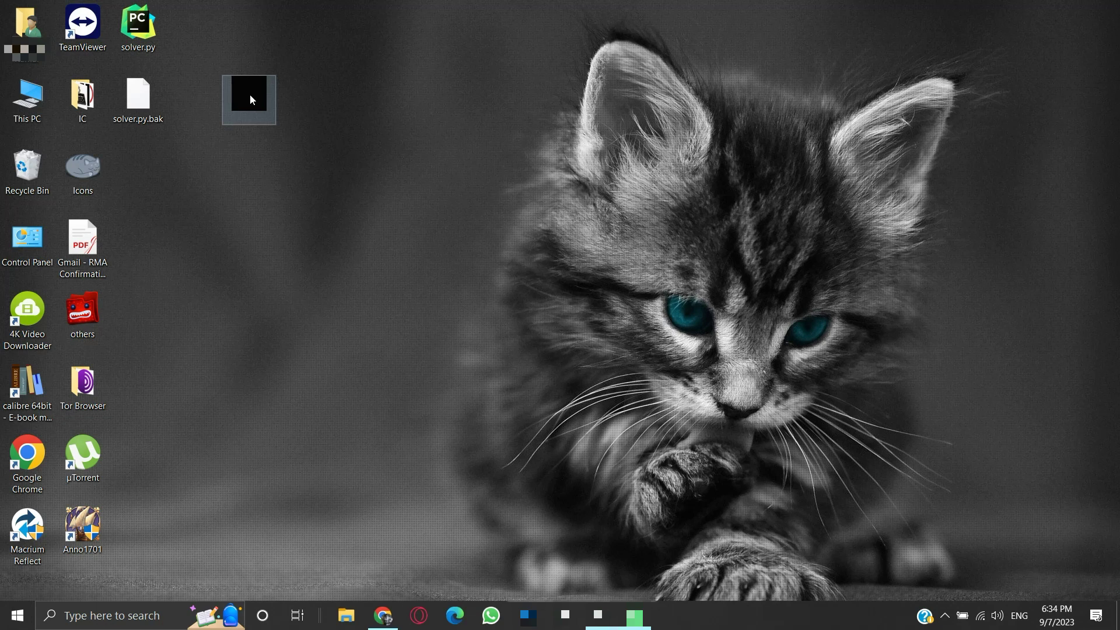
Open the folder's Change Icon dialog and load icons from the pasted imageres.dll path
right_click(250, 94)
click(282, 587)
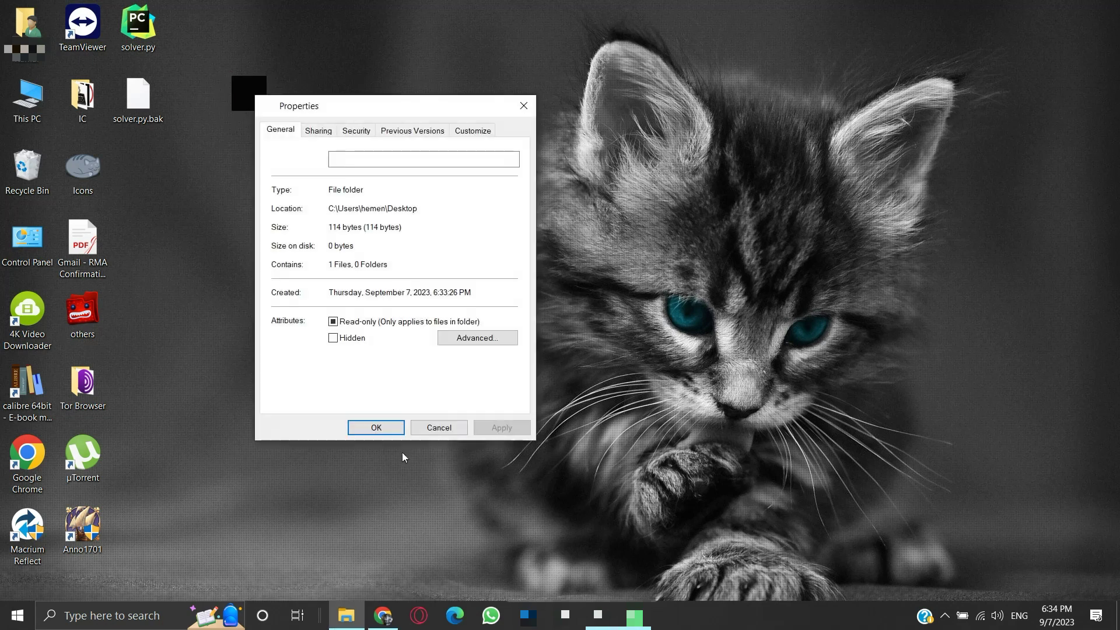
click(467, 131)
click(315, 346)
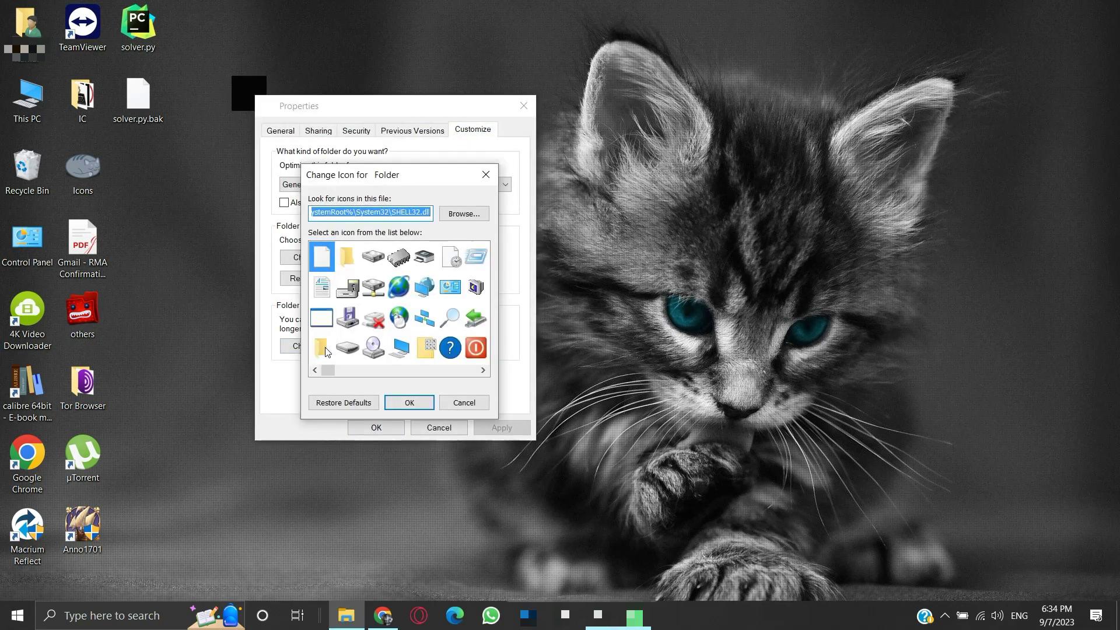
key(ctrl+v)
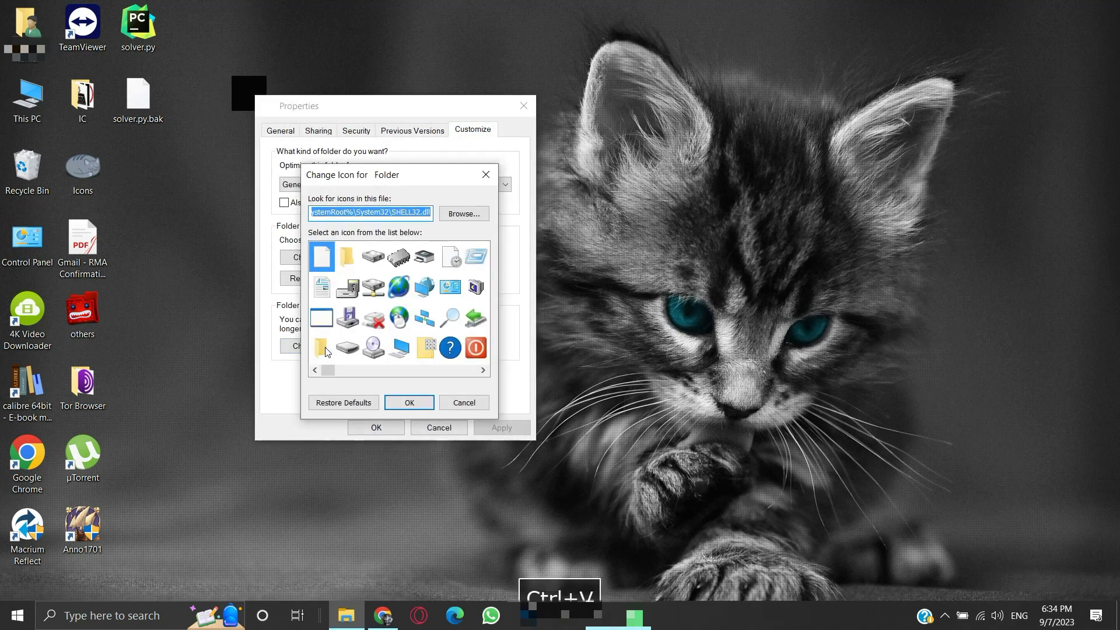
text(%systemroot%\system32\imageres.dll)
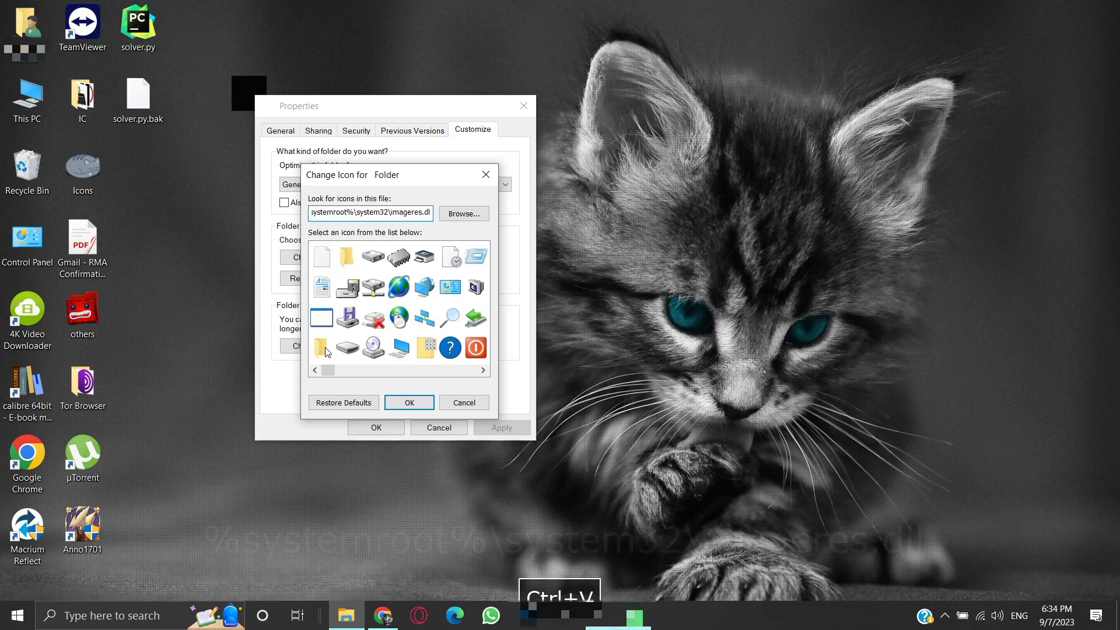
click(410, 404)
Pick the blank transparent icon from imageres.dll, confirm it, and close Properties
click(369, 318)
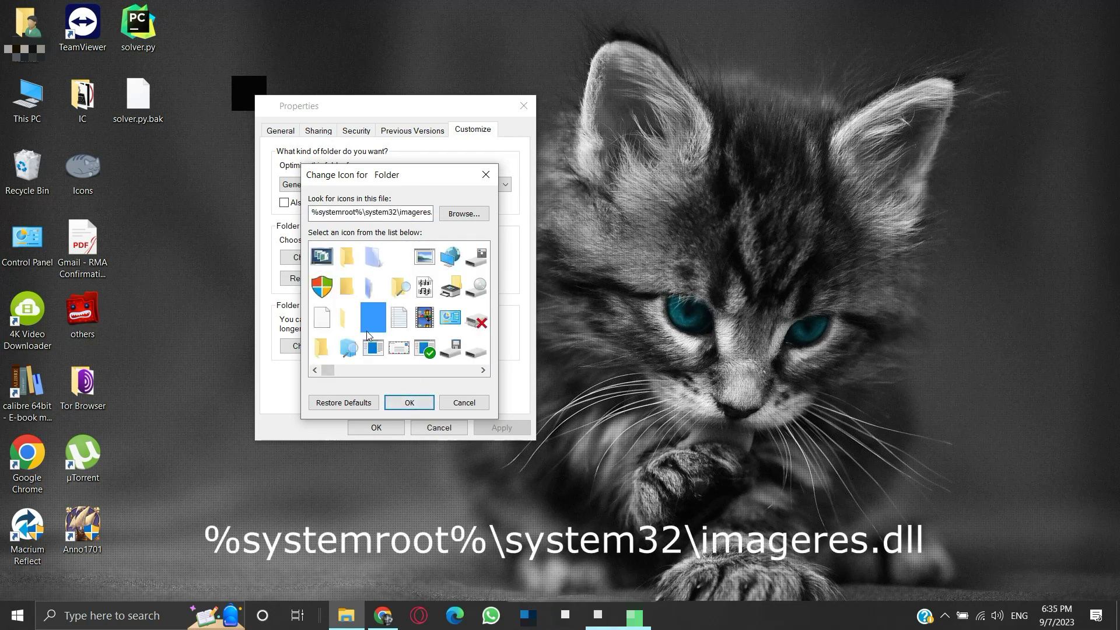
click(399, 257)
scroll(415, 325, down, 6)
scroll(416, 326, down, 5)
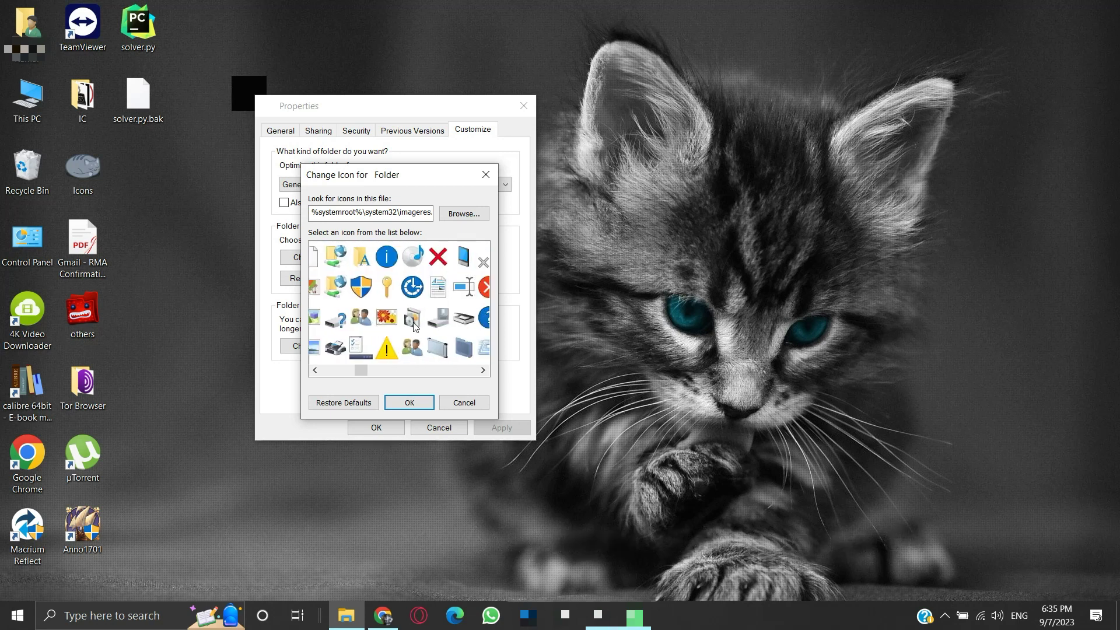
click(425, 294)
scroll(426, 326, down, 6)
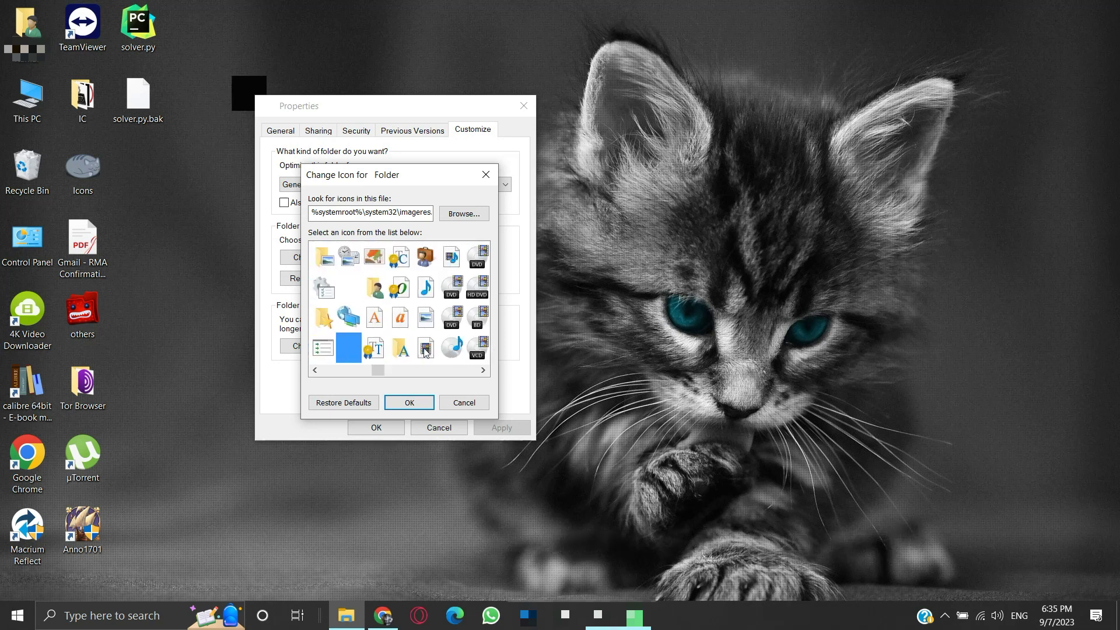
scroll(425, 351, down, 6)
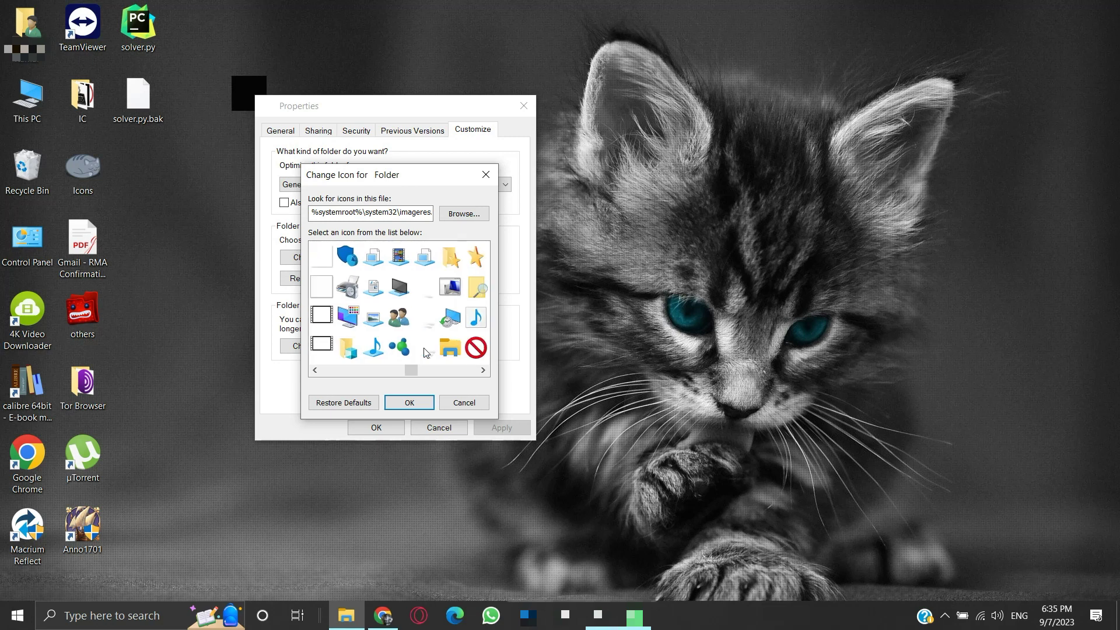
click(419, 294)
click(418, 322)
click(418, 352)
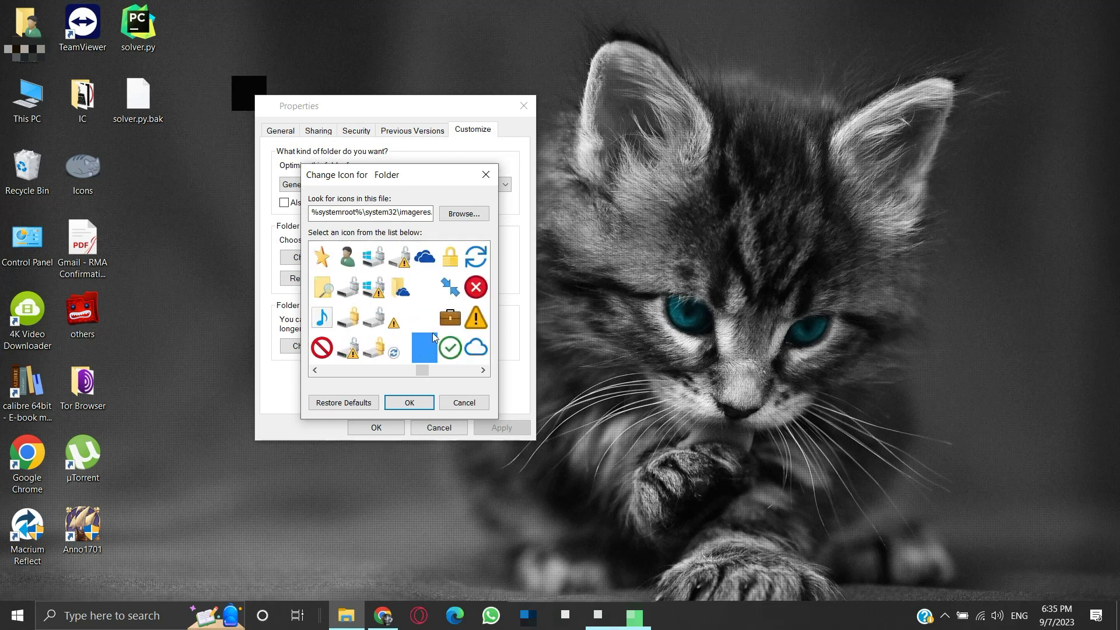
click(429, 292)
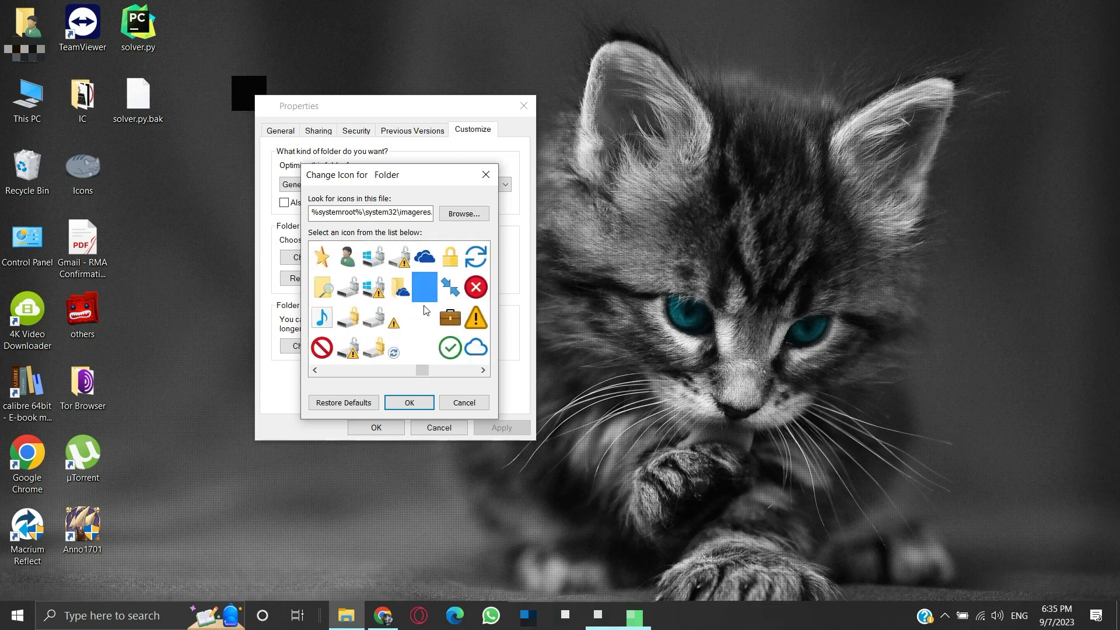
click(417, 407)
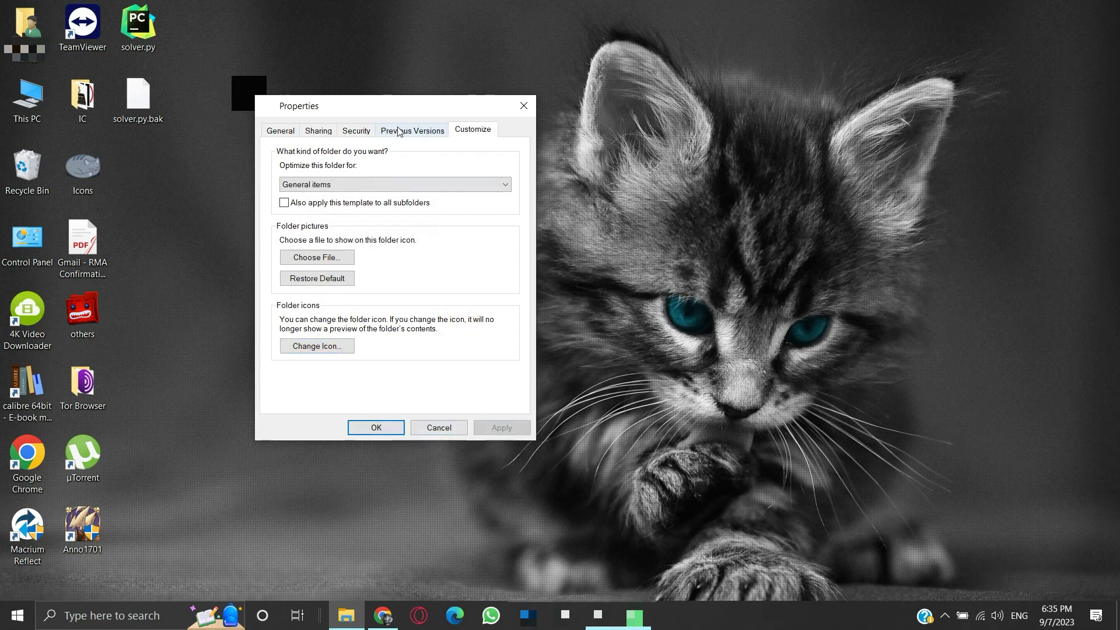
drag(398, 117, 472, 114)
click(500, 426)
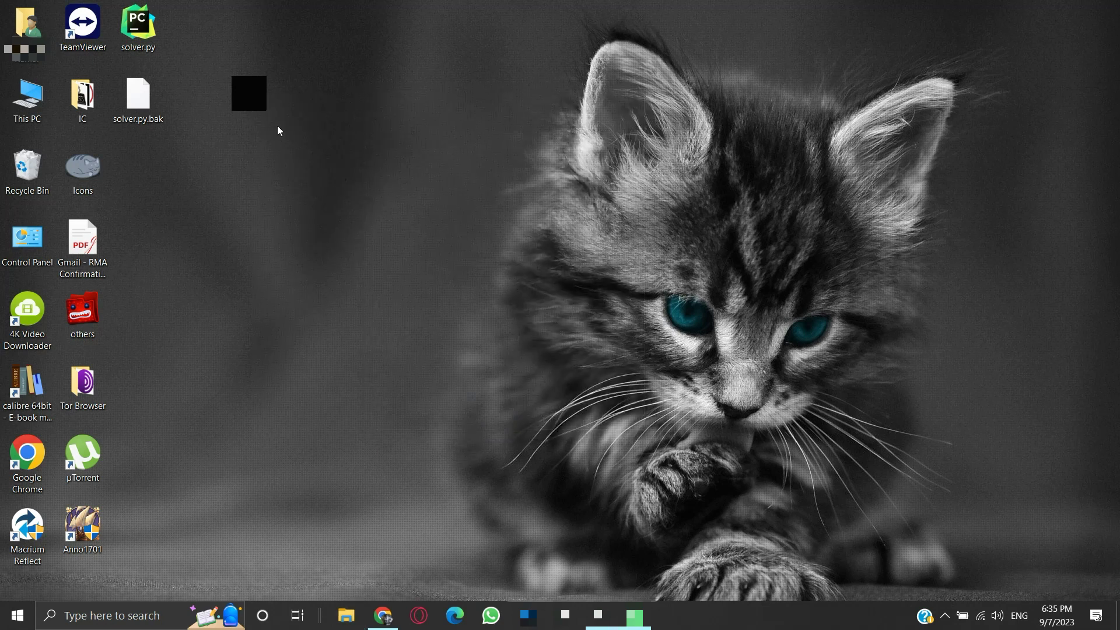
Search for 'disk' and launch Disk Cleanup
click(109, 615)
text(disk)
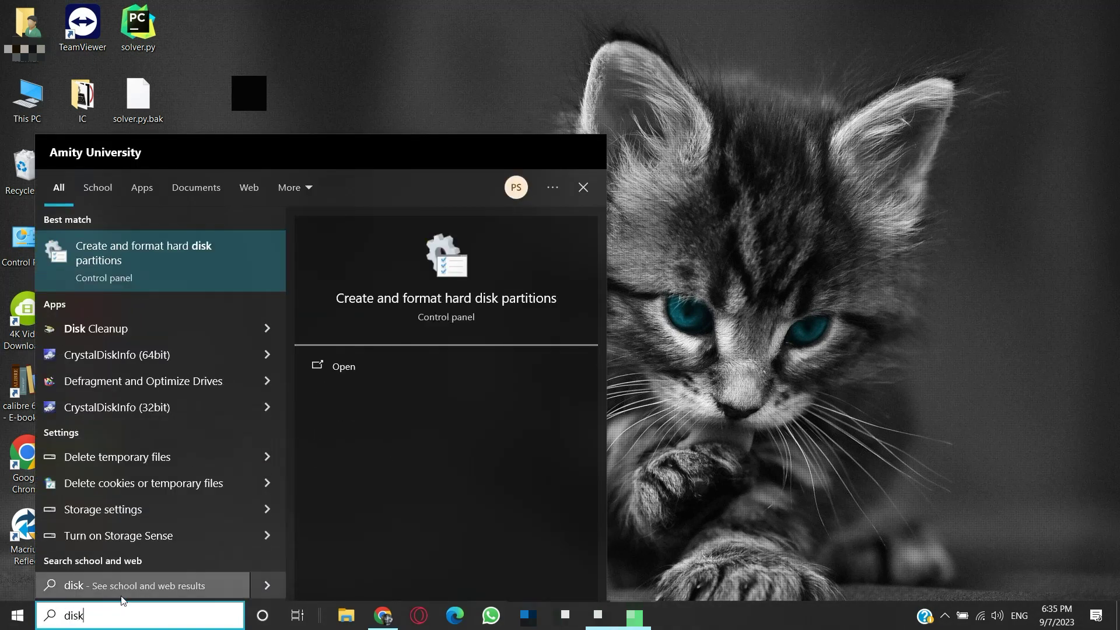
click(131, 334)
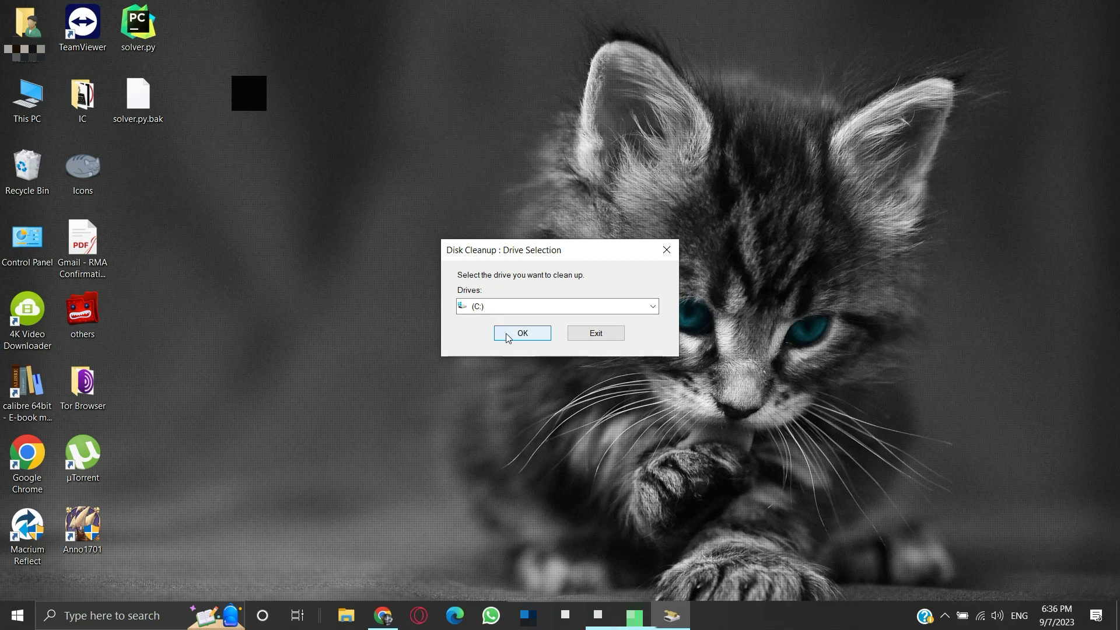
Delete Temporary files and Thumbnails (23.8 MB) from C: without User file history, then select the black-box folder
click(511, 338)
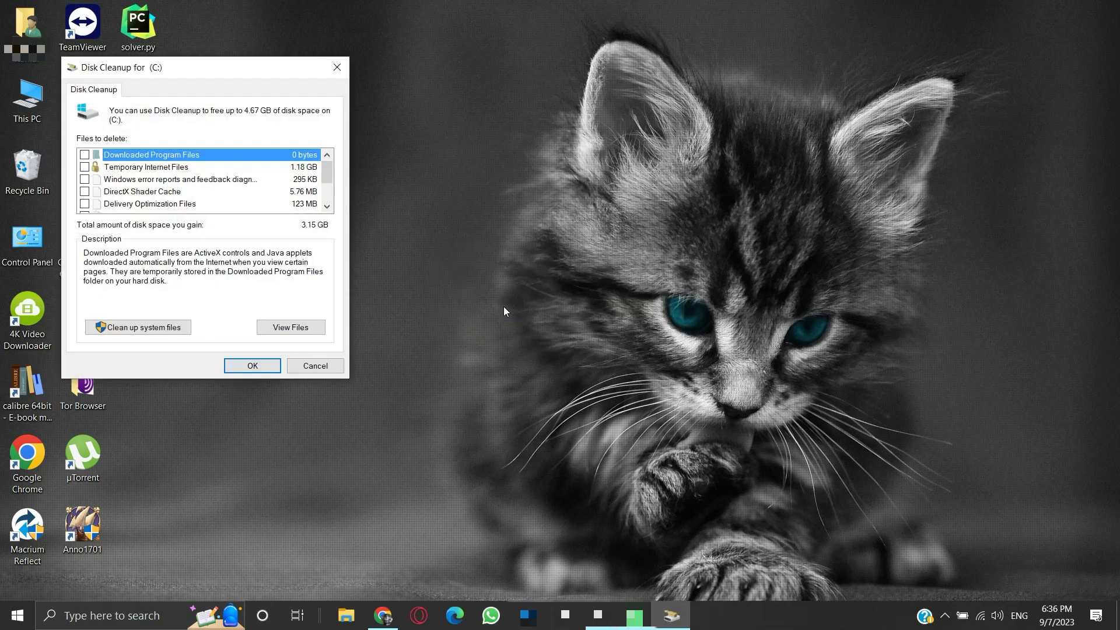
scroll(103, 200, down, 2)
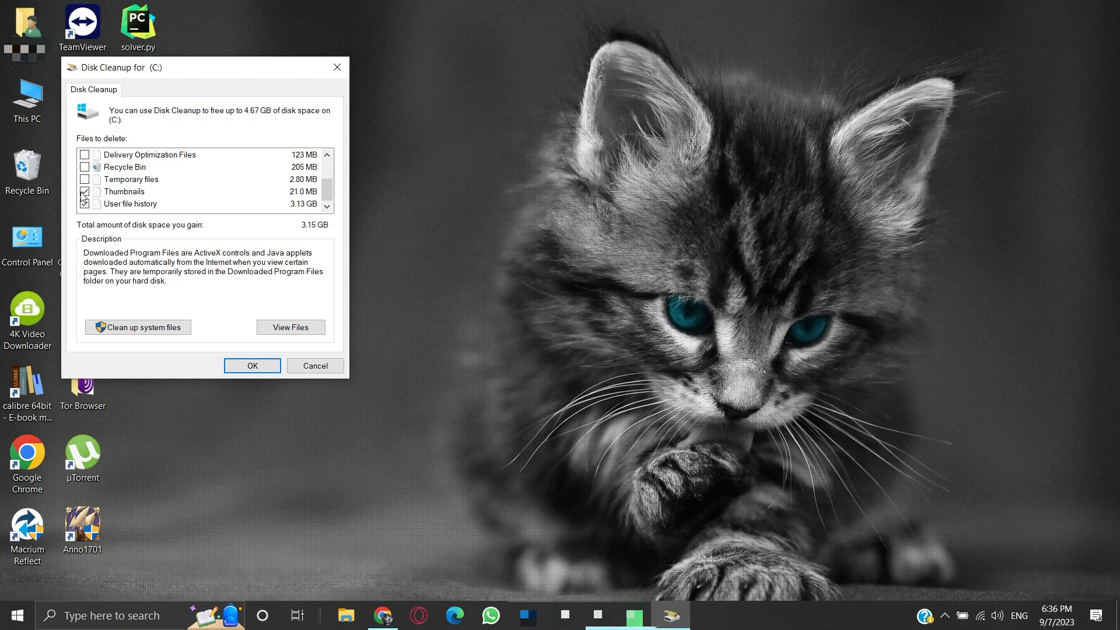
click(85, 203)
click(259, 370)
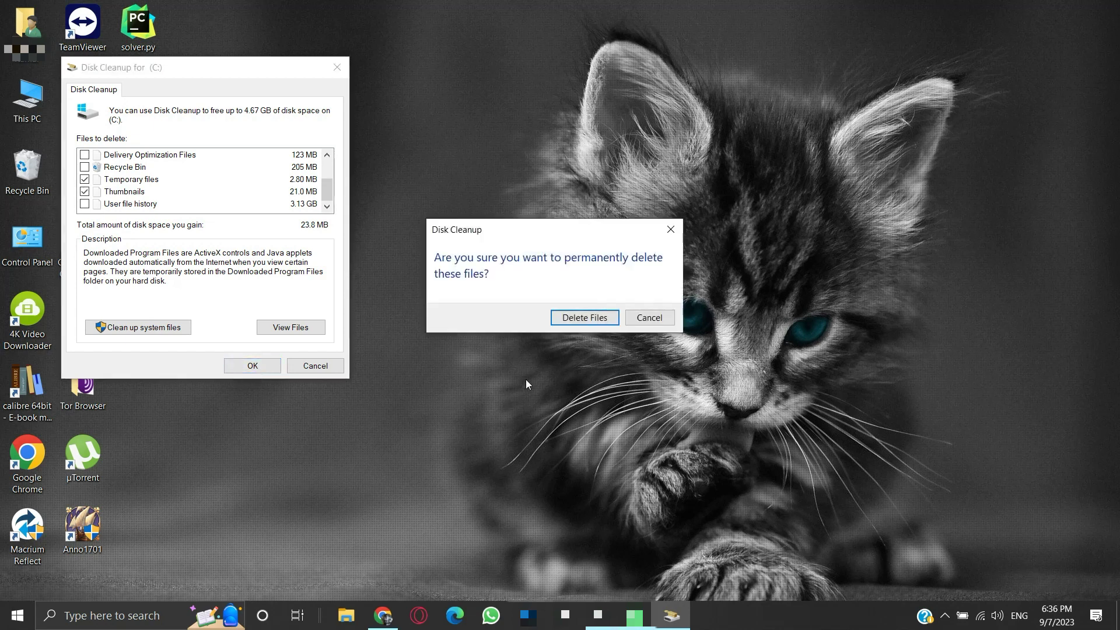
click(575, 320)
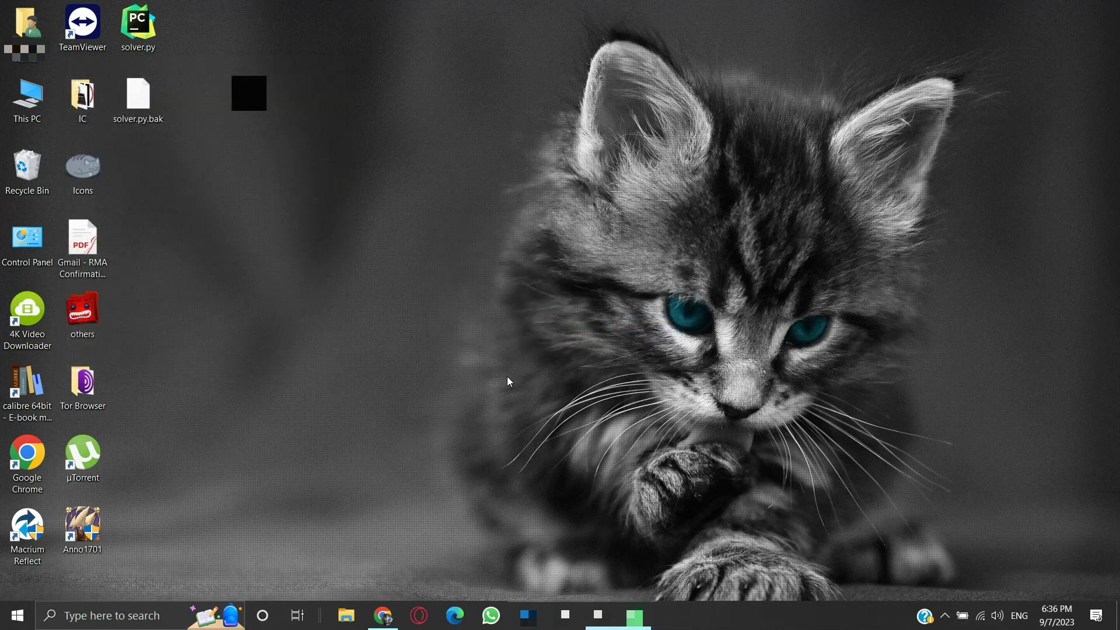
drag(314, 206, 264, 105)
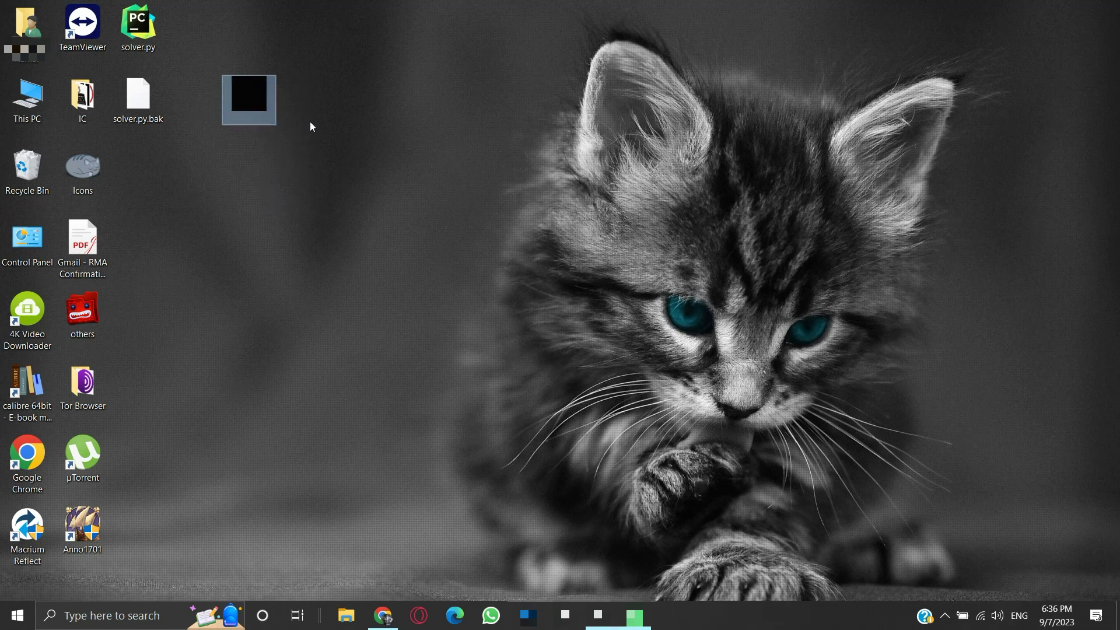
Delete the black-box folder and create a new desktop folder with a blank, invisible name
key(Delete)
right_click(236, 82)
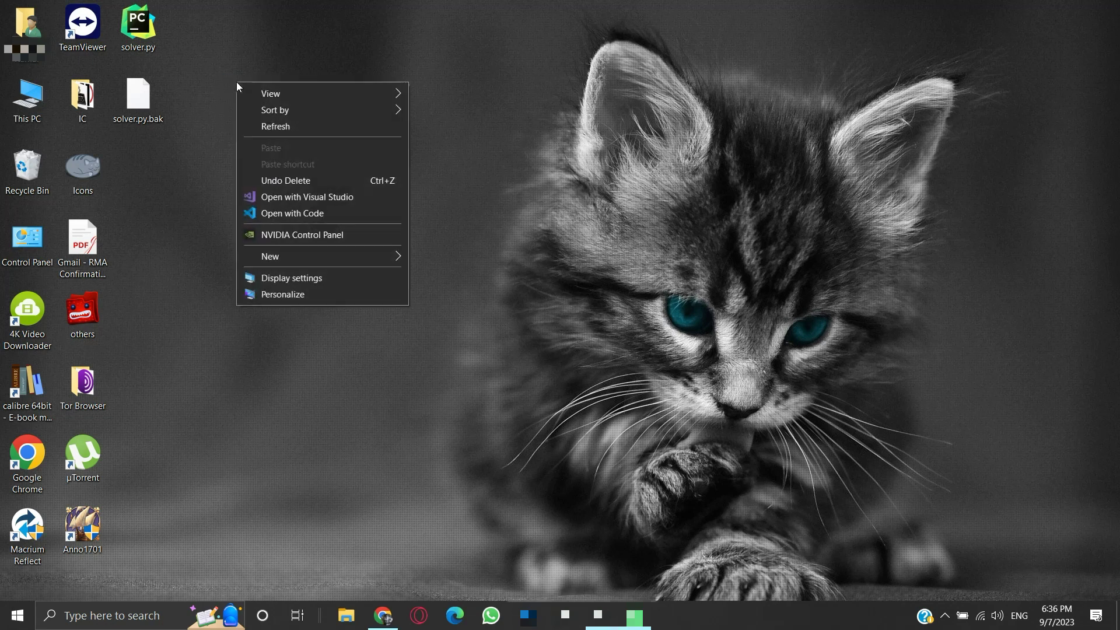
mouse_move(304, 256)
click(423, 257)
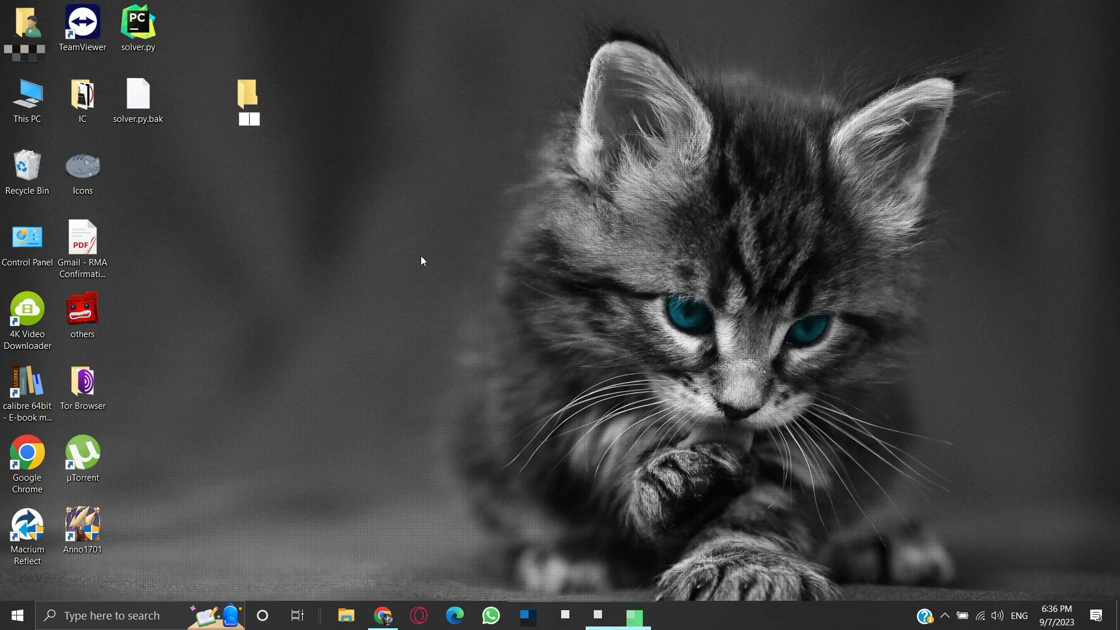
key(alt+5)
key(Return)
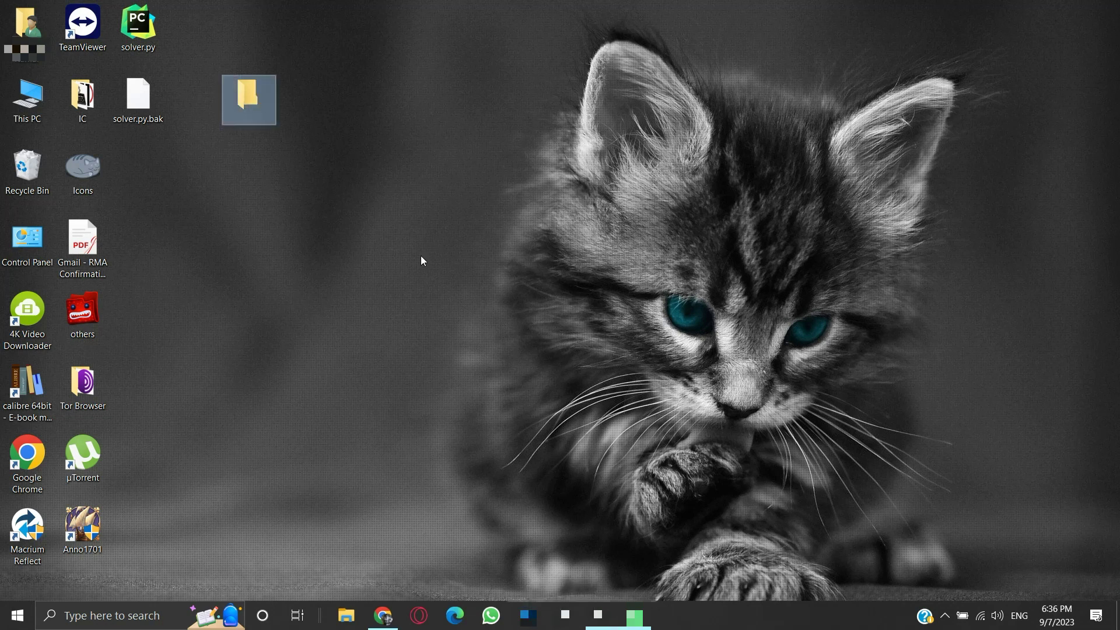
Load the imageres.dll icon library in the nameless folder's Change Icon dialog
right_click(271, 107)
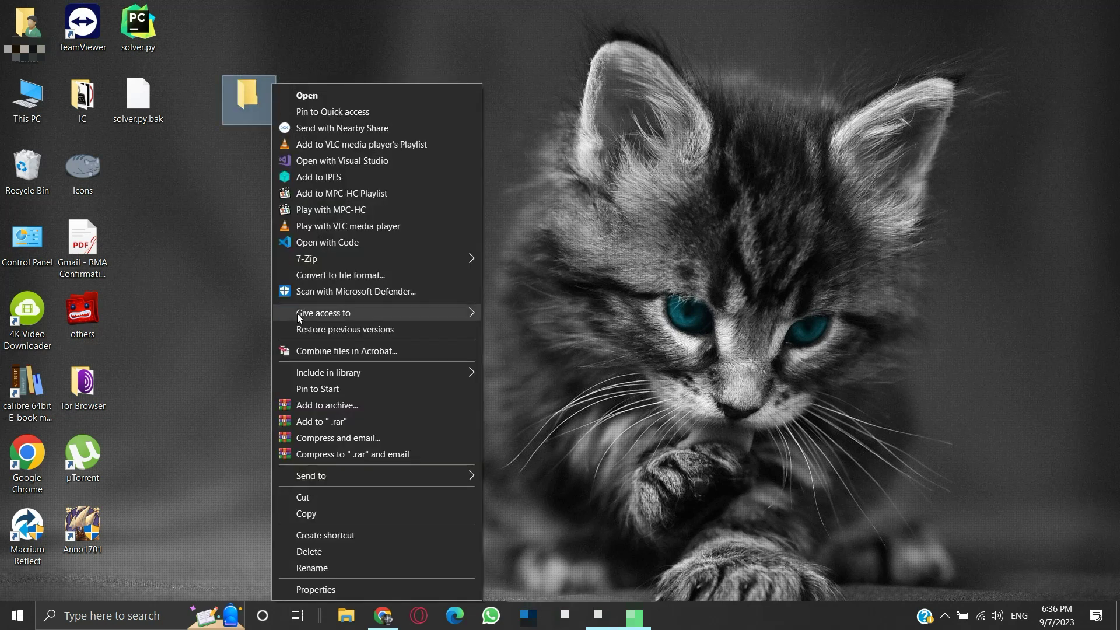
mouse_move(298, 321)
click(327, 589)
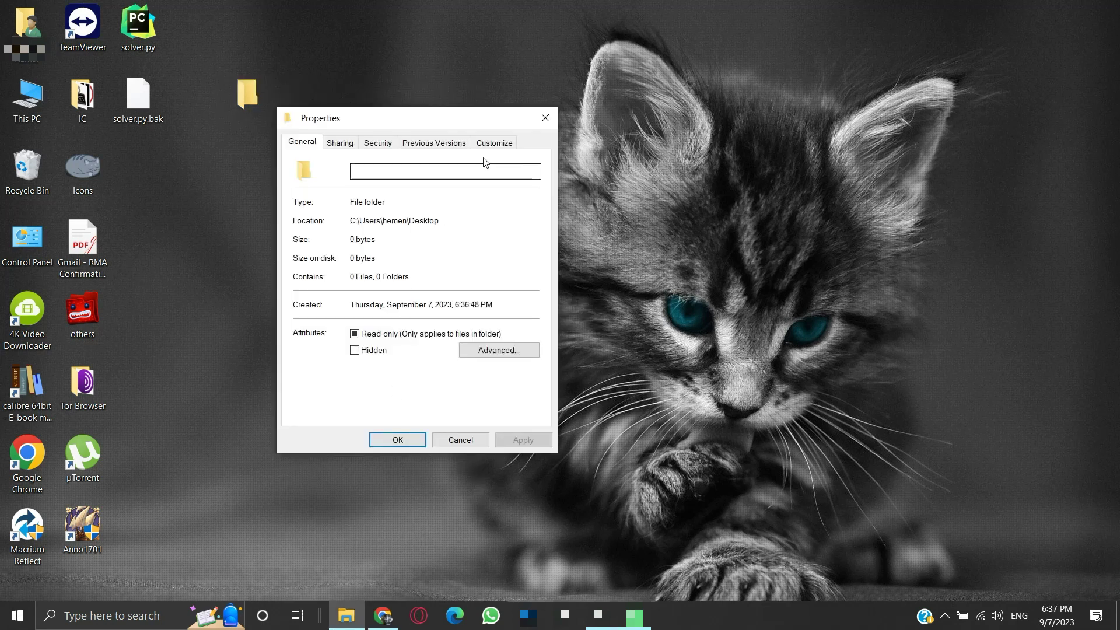
click(494, 141)
click(365, 359)
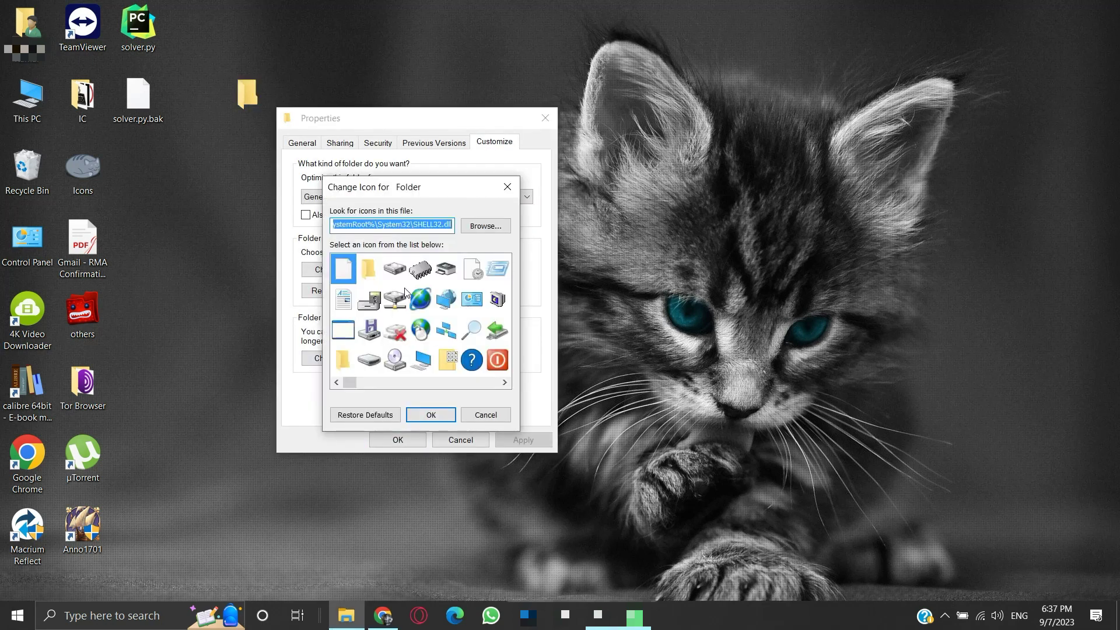
text(%systemroot%\system32\imageres.dll)
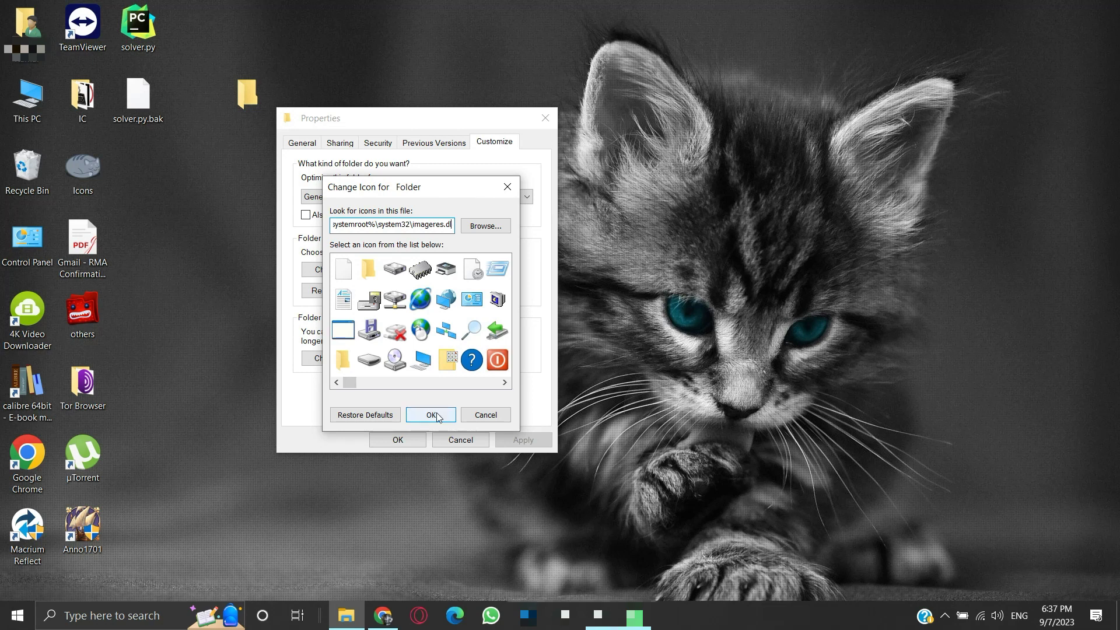
text(l)
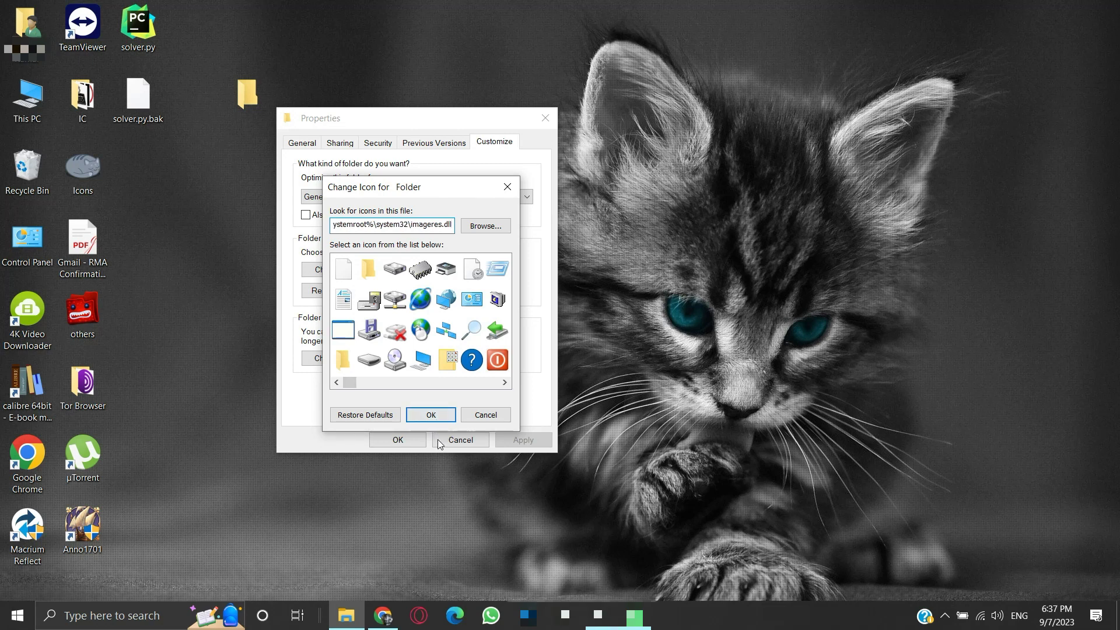
click(438, 421)
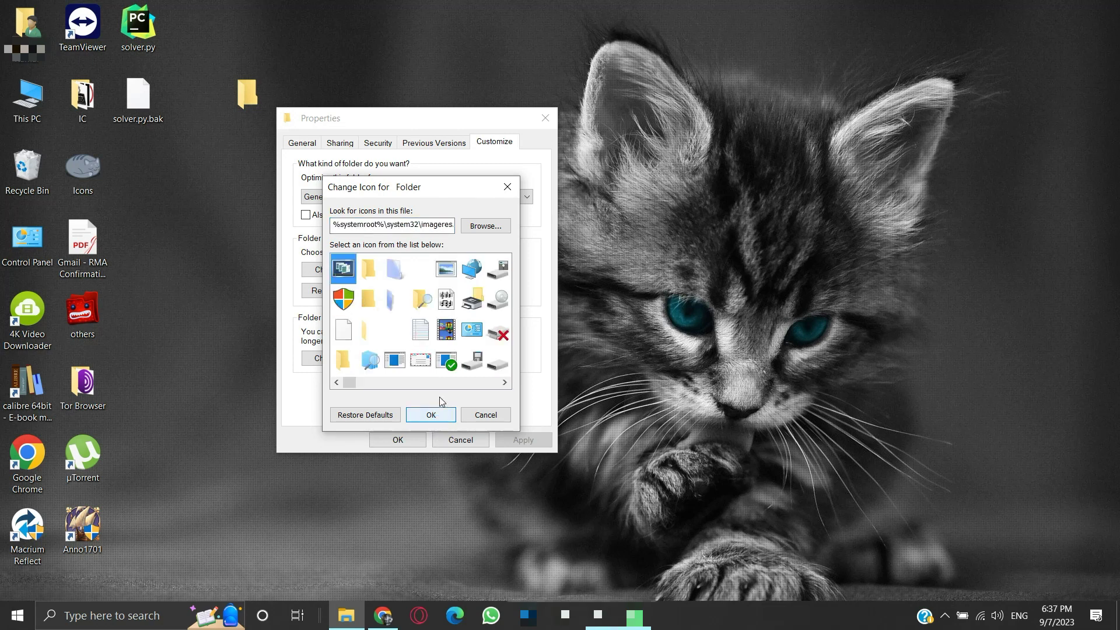
Apply the blank, transparent imageres.dll icon to the folder and close Properties
scroll(439, 363, down, 5)
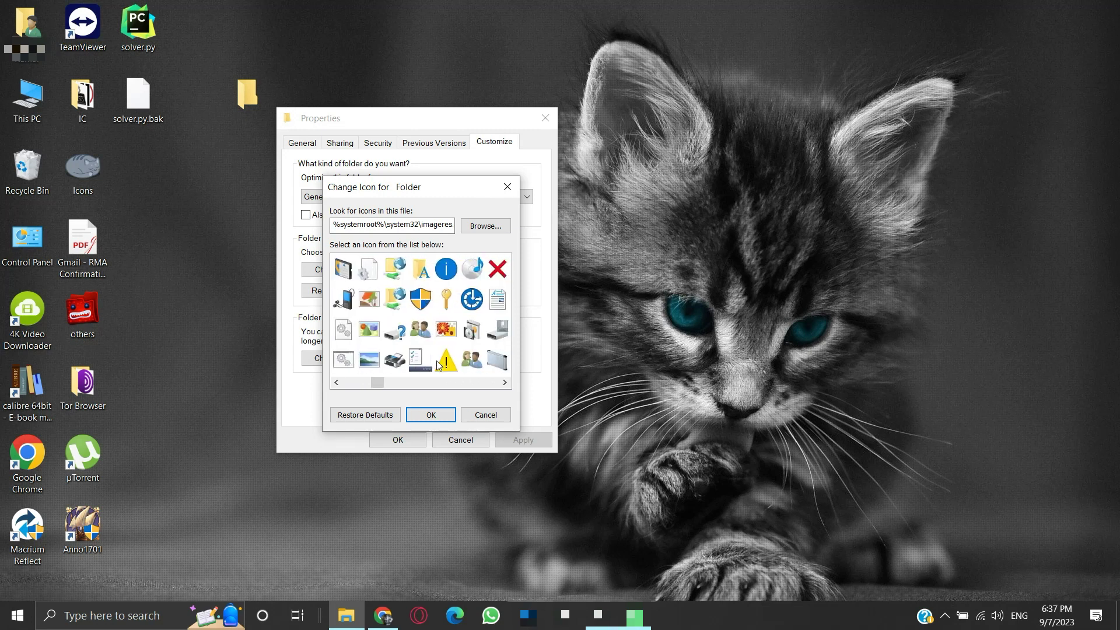
scroll(438, 365, down, 8)
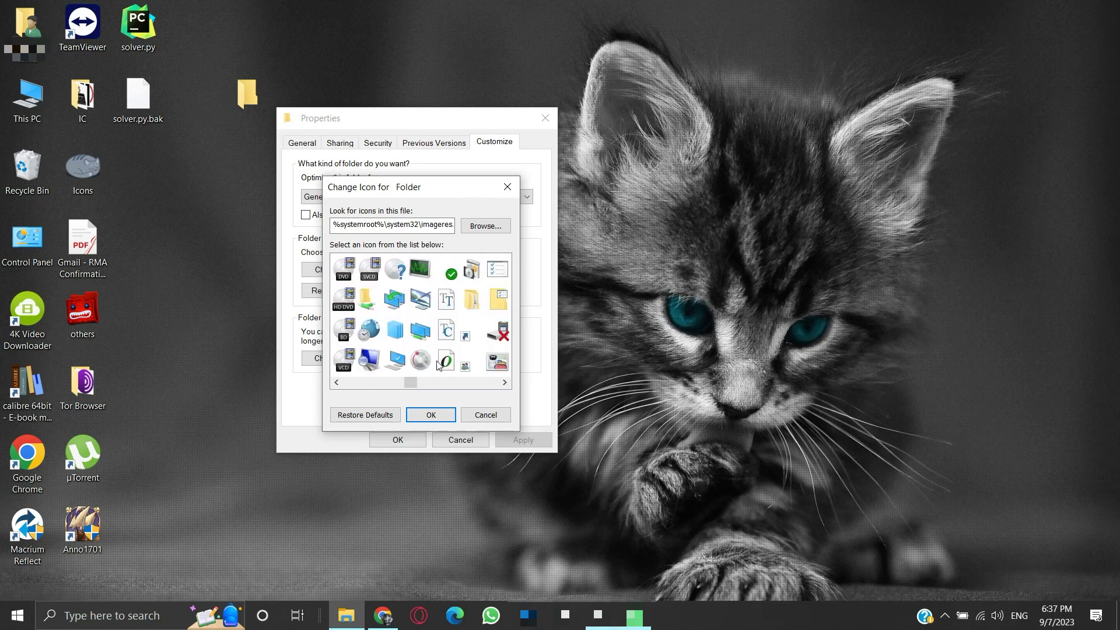
scroll(438, 364, down, 6)
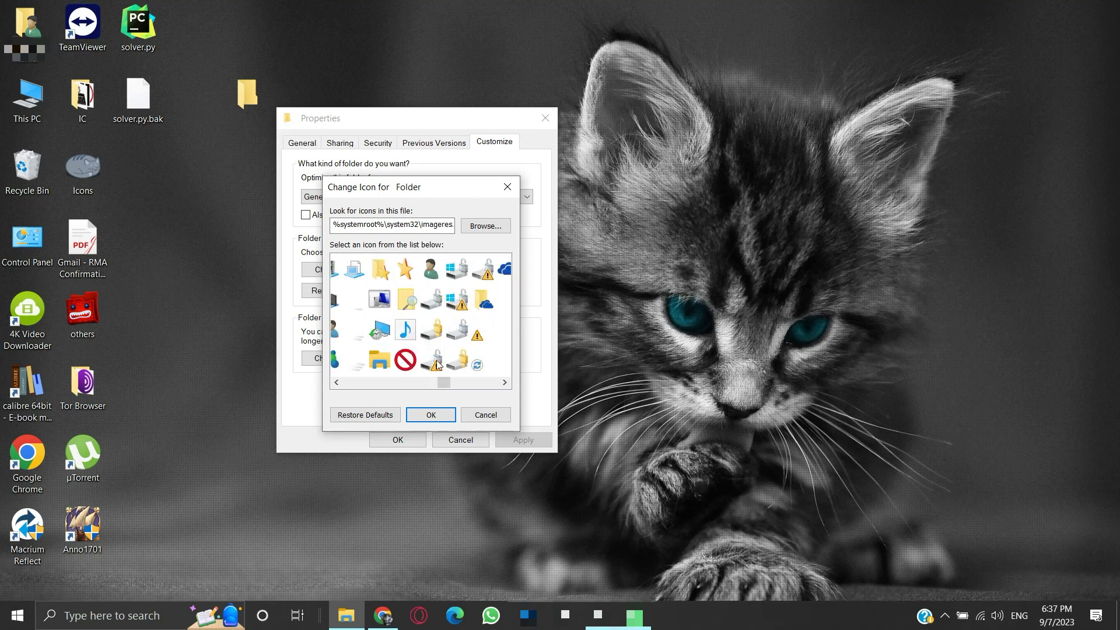
click(446, 300)
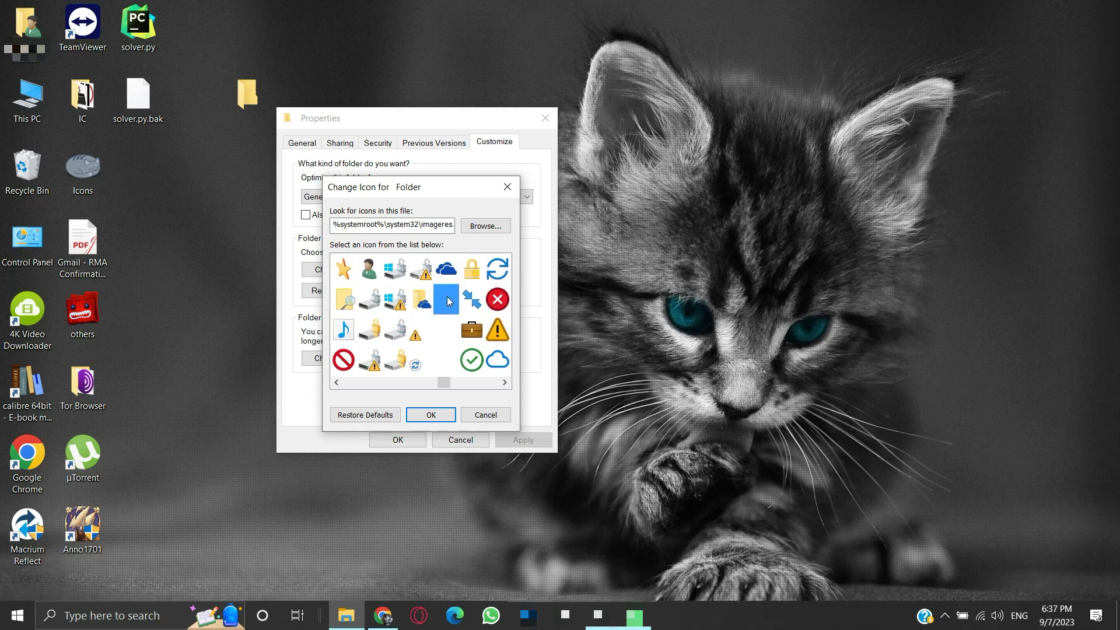
click(433, 414)
click(521, 441)
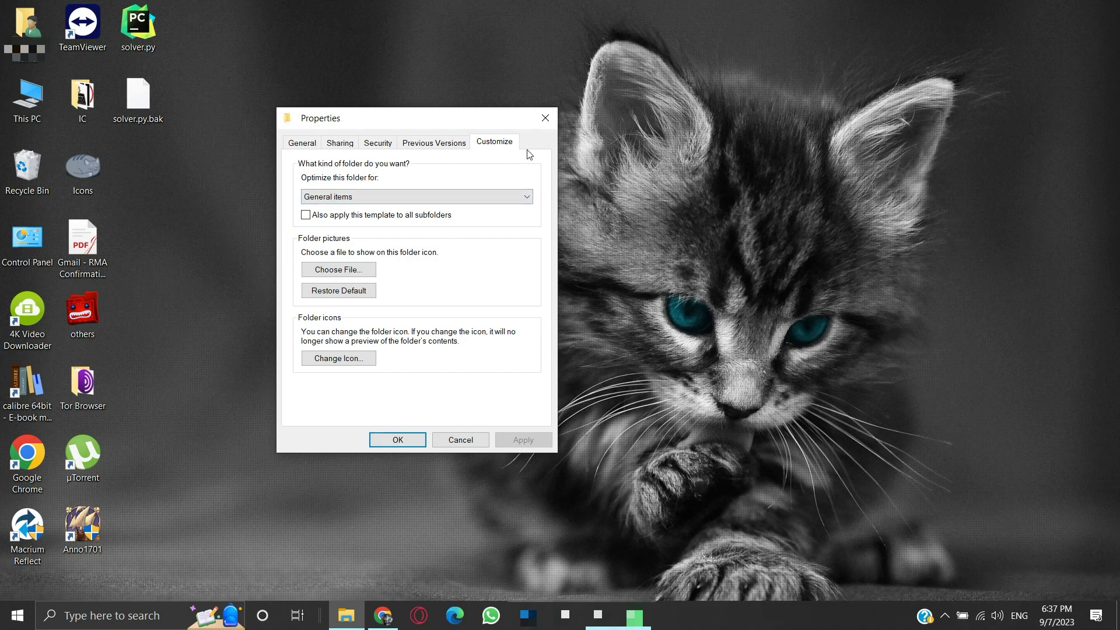
click(547, 118)
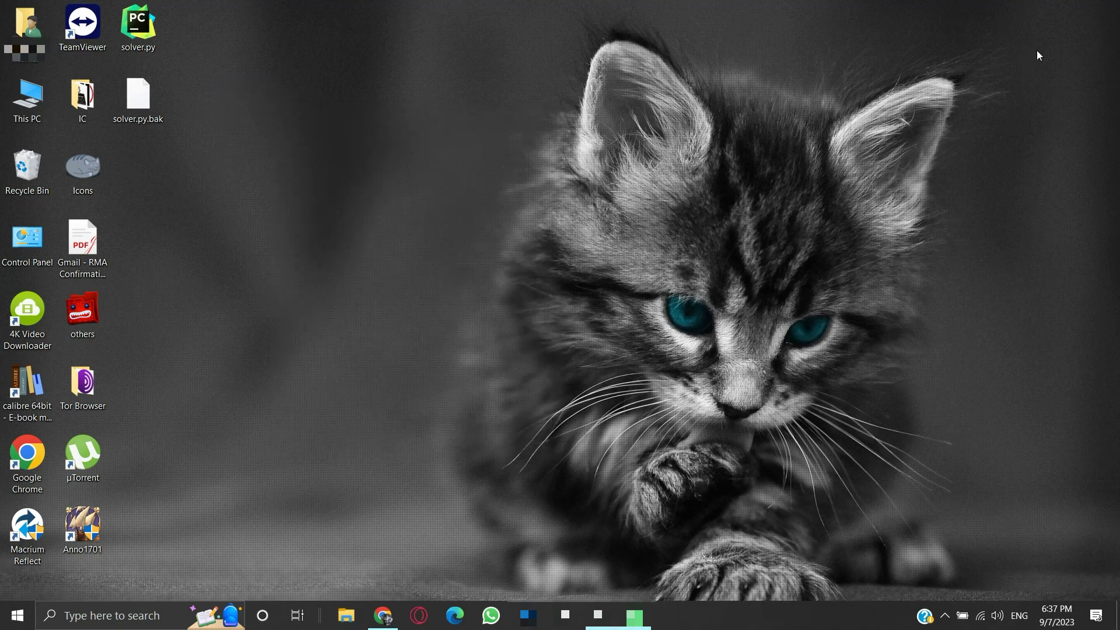
Paste cat.jpg into the invisible folder, preview it in Photos, then close both windows
key(super+e)
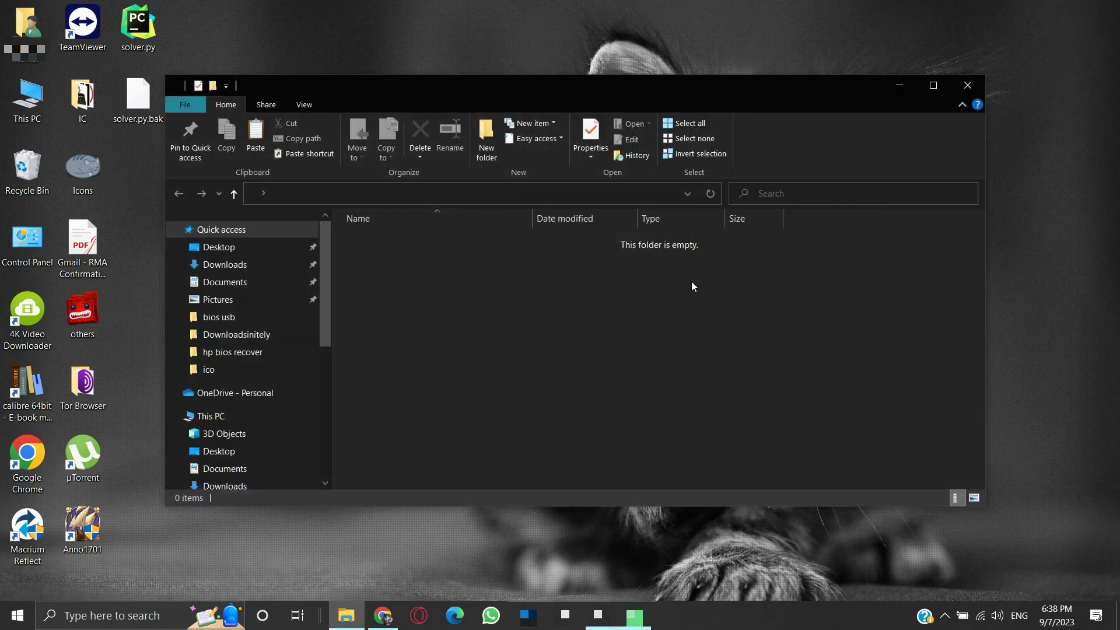
key(ctrl+v)
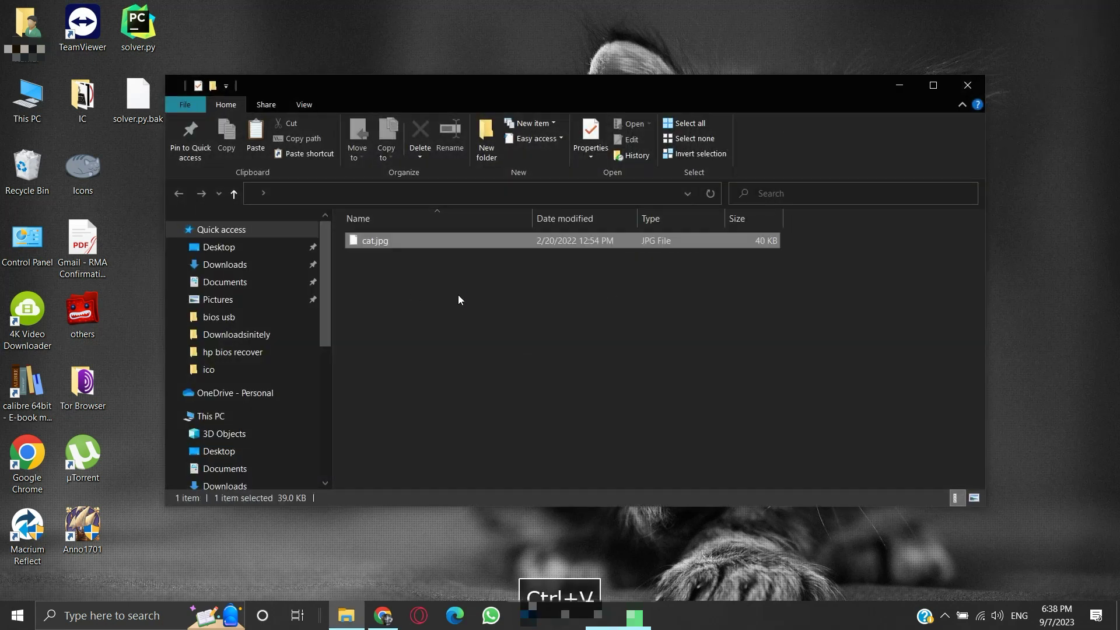
double_click(412, 244)
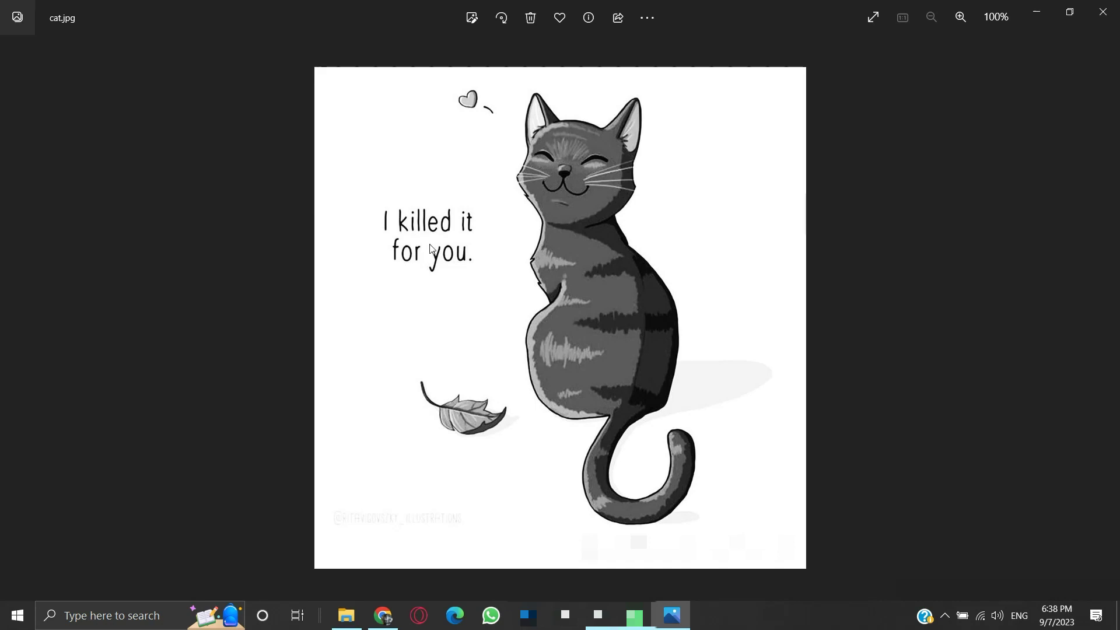
click(1103, 12)
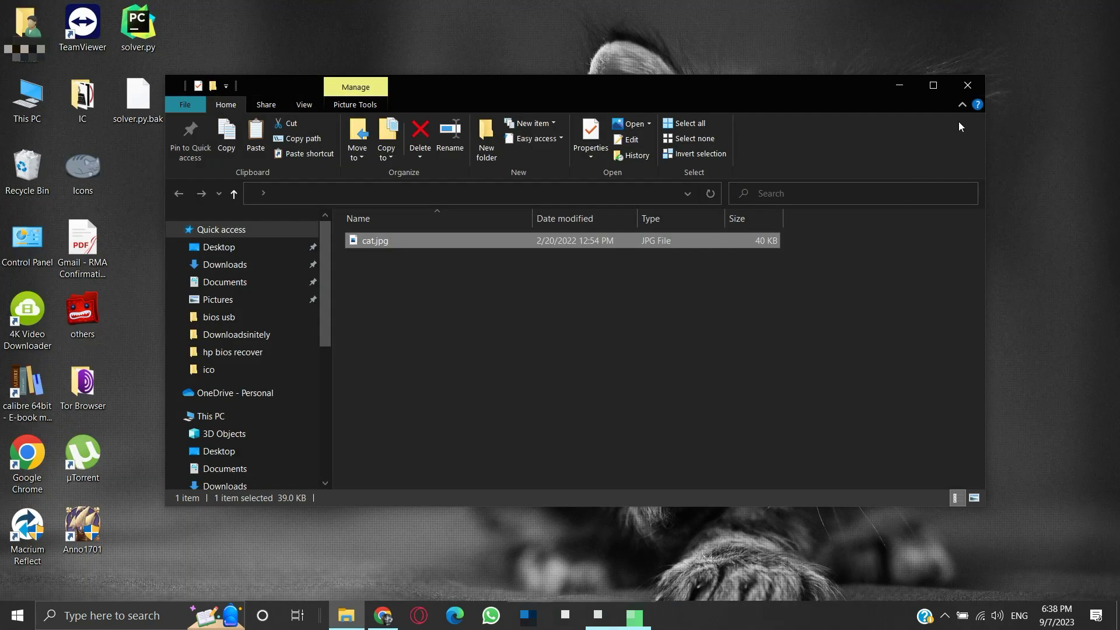
click(967, 84)
Refresh the desktop twice so the folder stays hidden
right_click(677, 275)
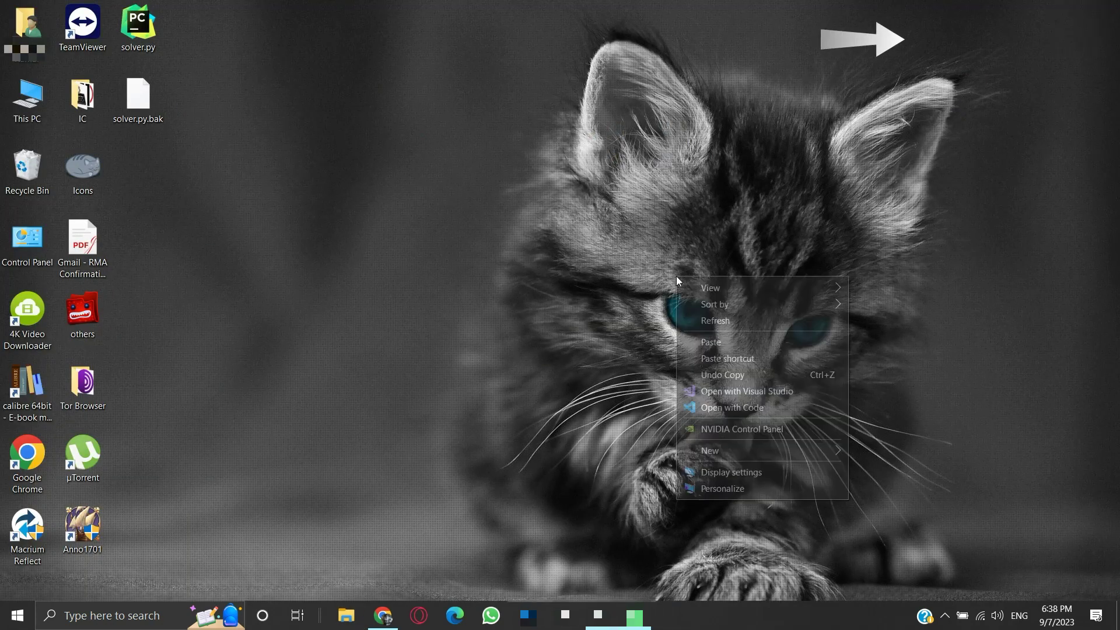
click(696, 319)
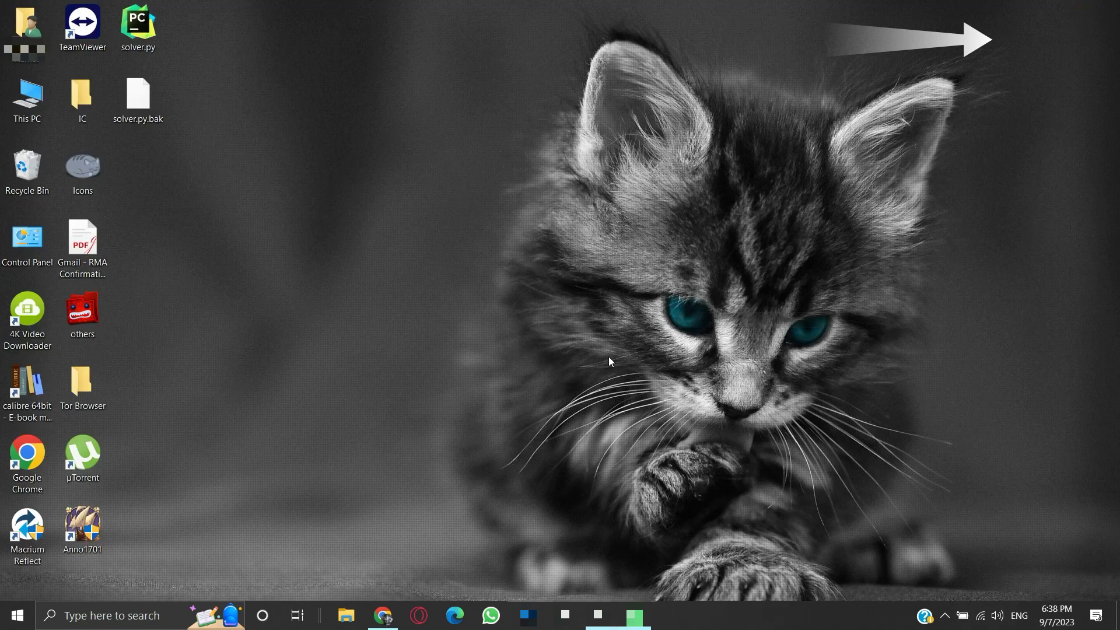
right_click(664, 228)
click(690, 273)
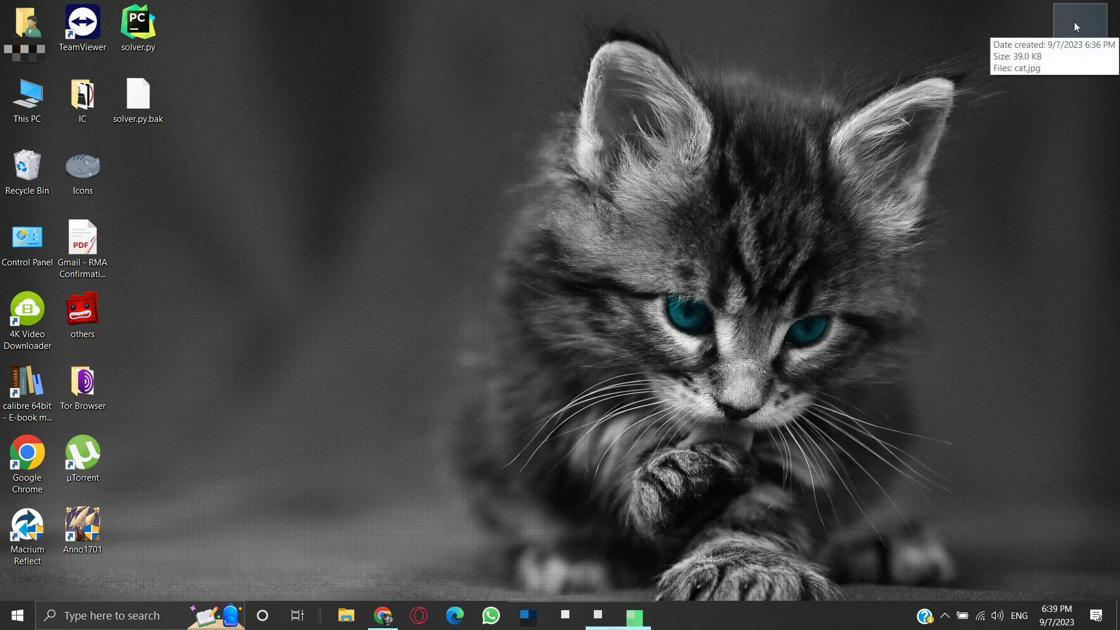
double_click(1076, 24)
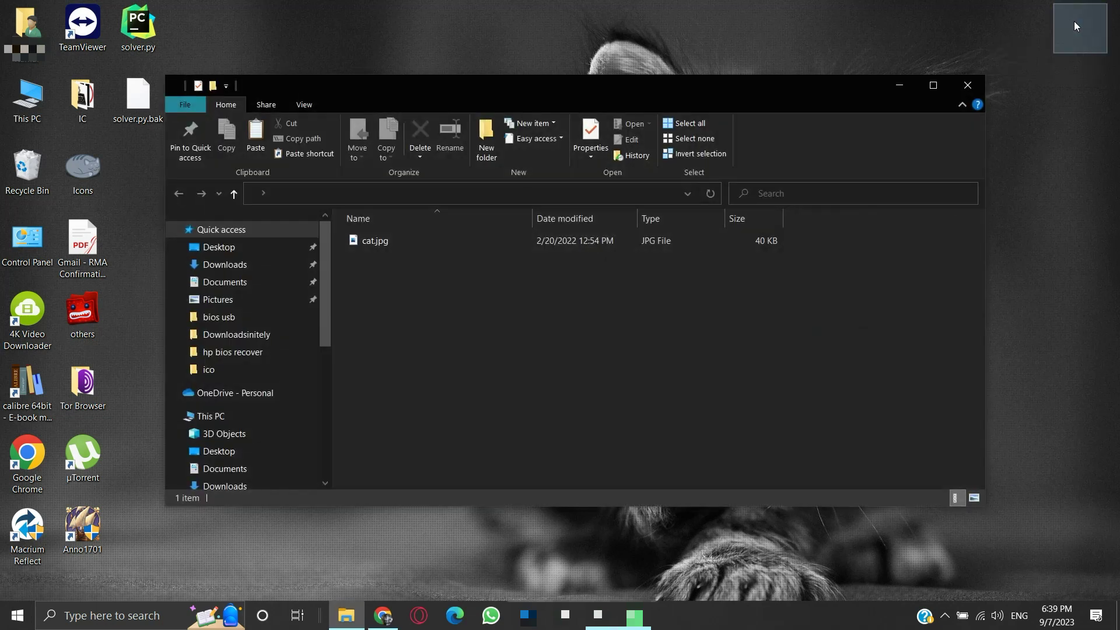
click(418, 239)
double_click(419, 240)
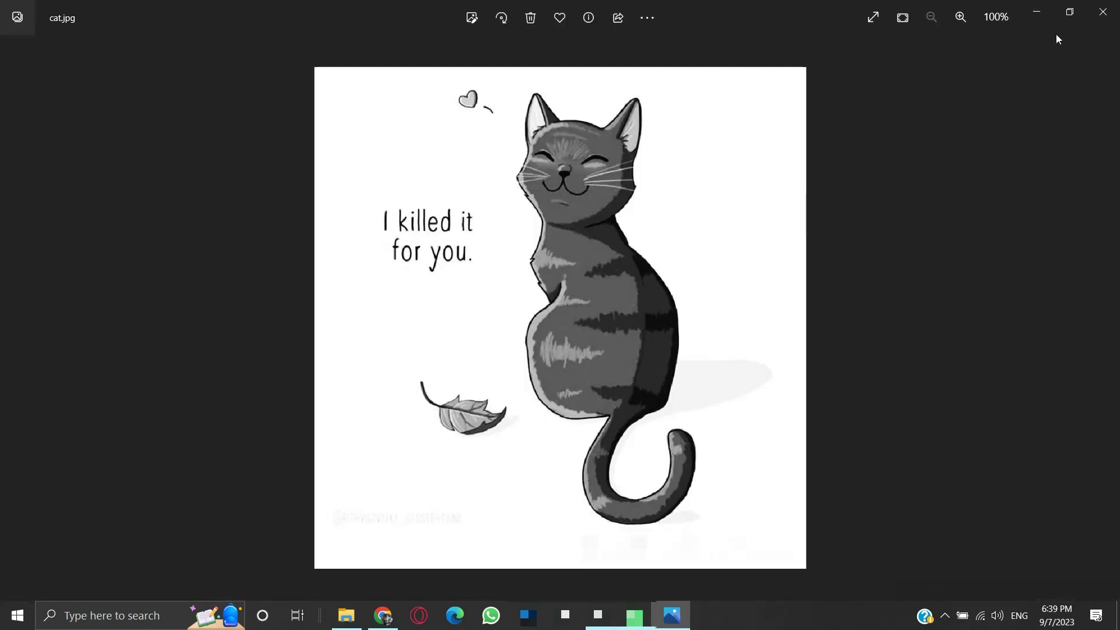
click(1102, 12)
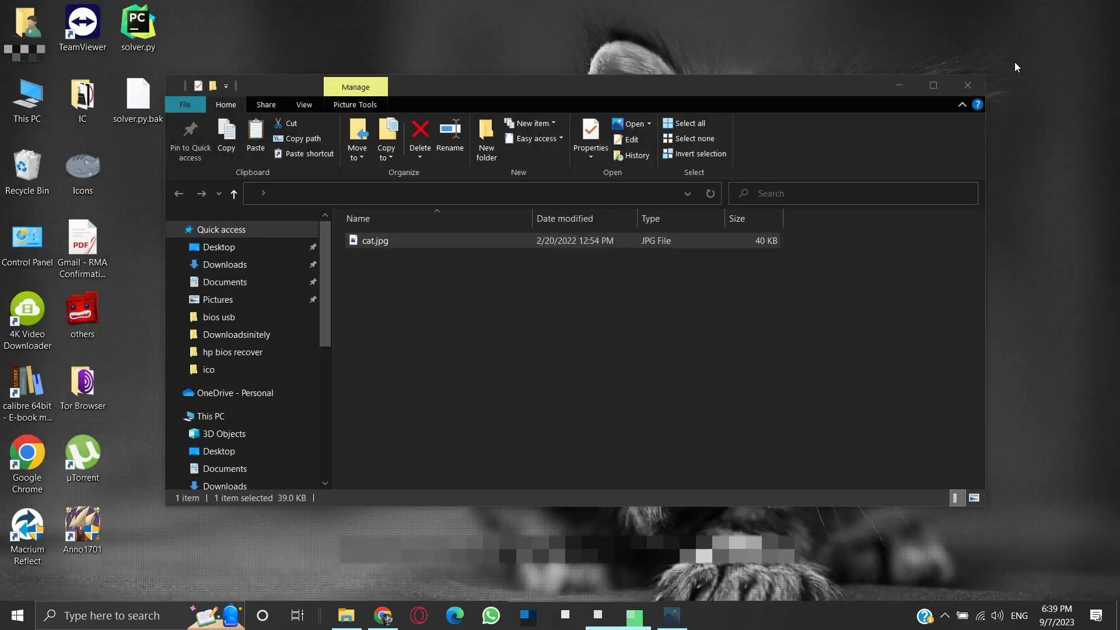
click(969, 86)
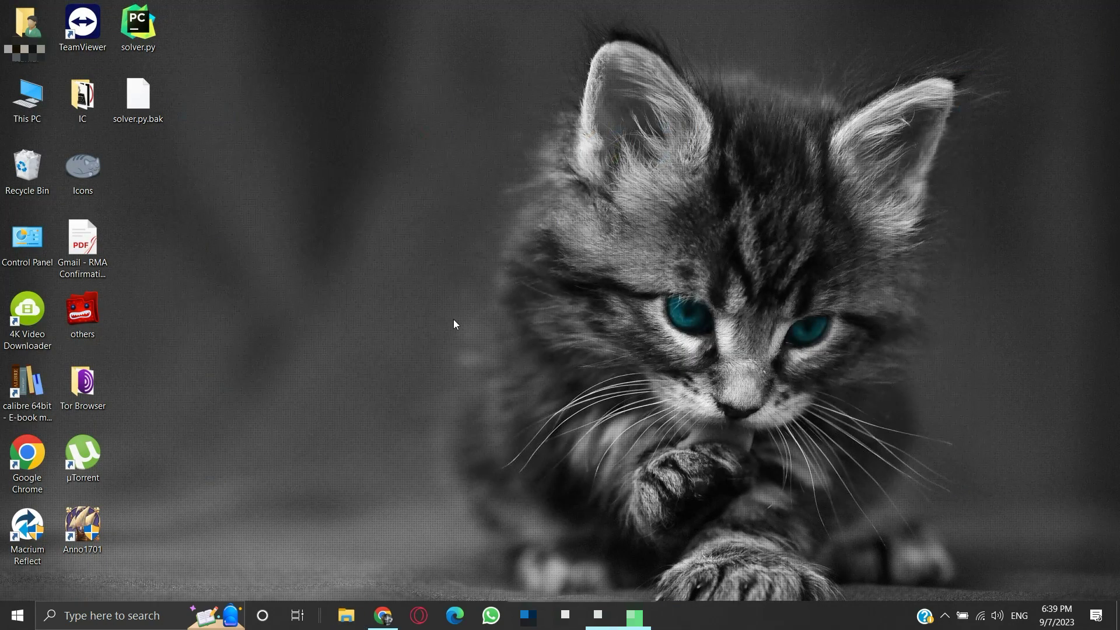